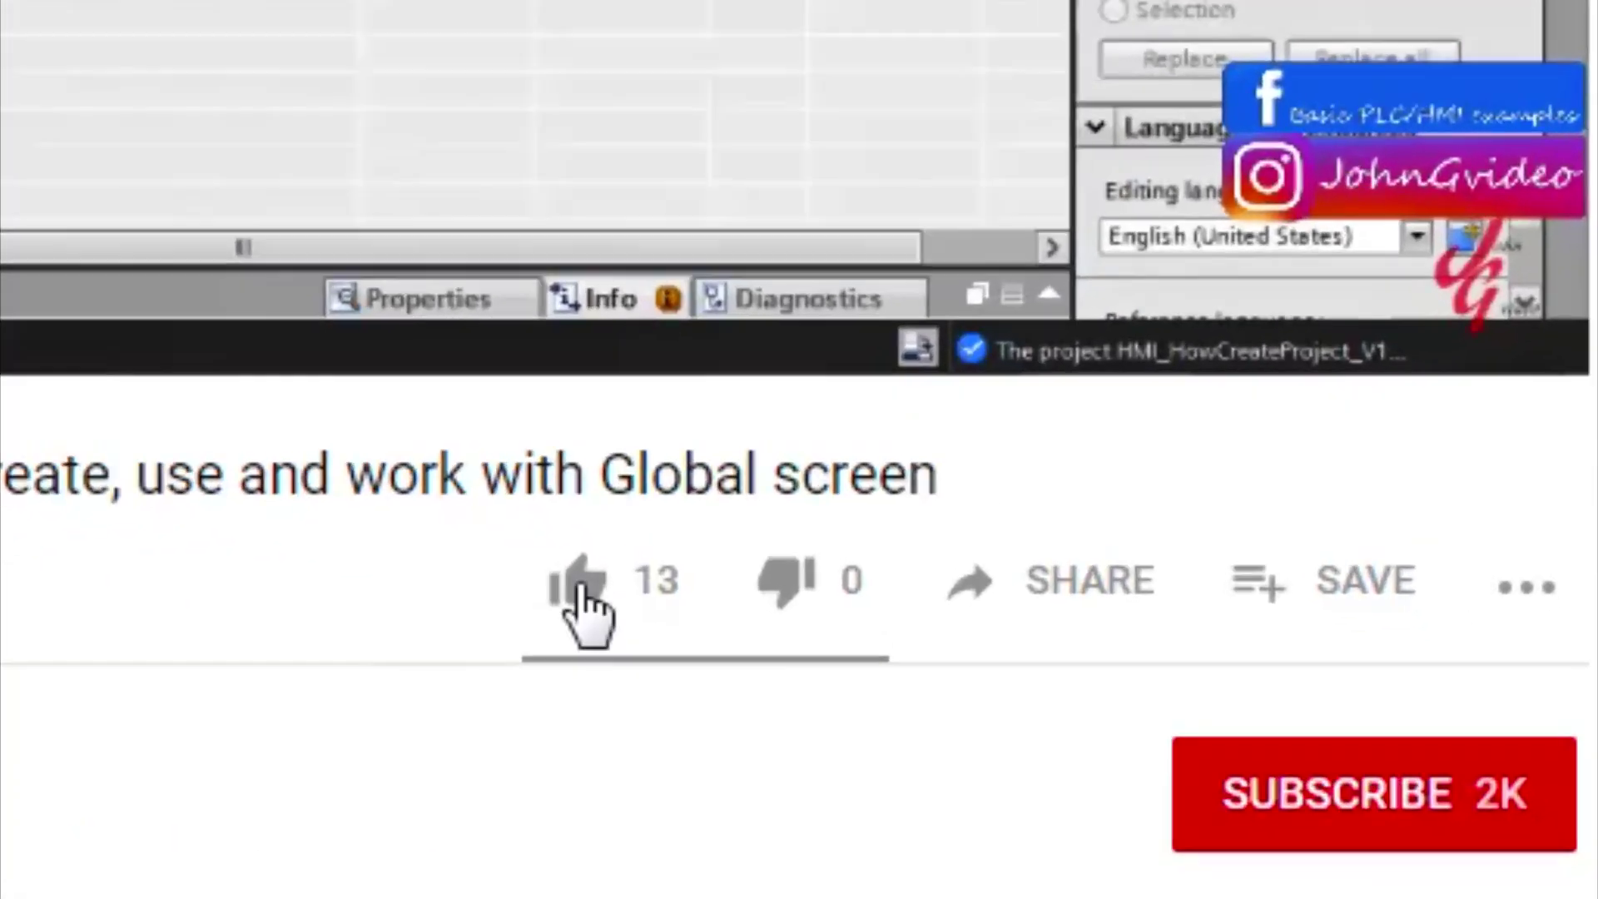
Like the tutorial video, subscribe to its channel and enable all notifications.
click(581, 587)
click(1268, 774)
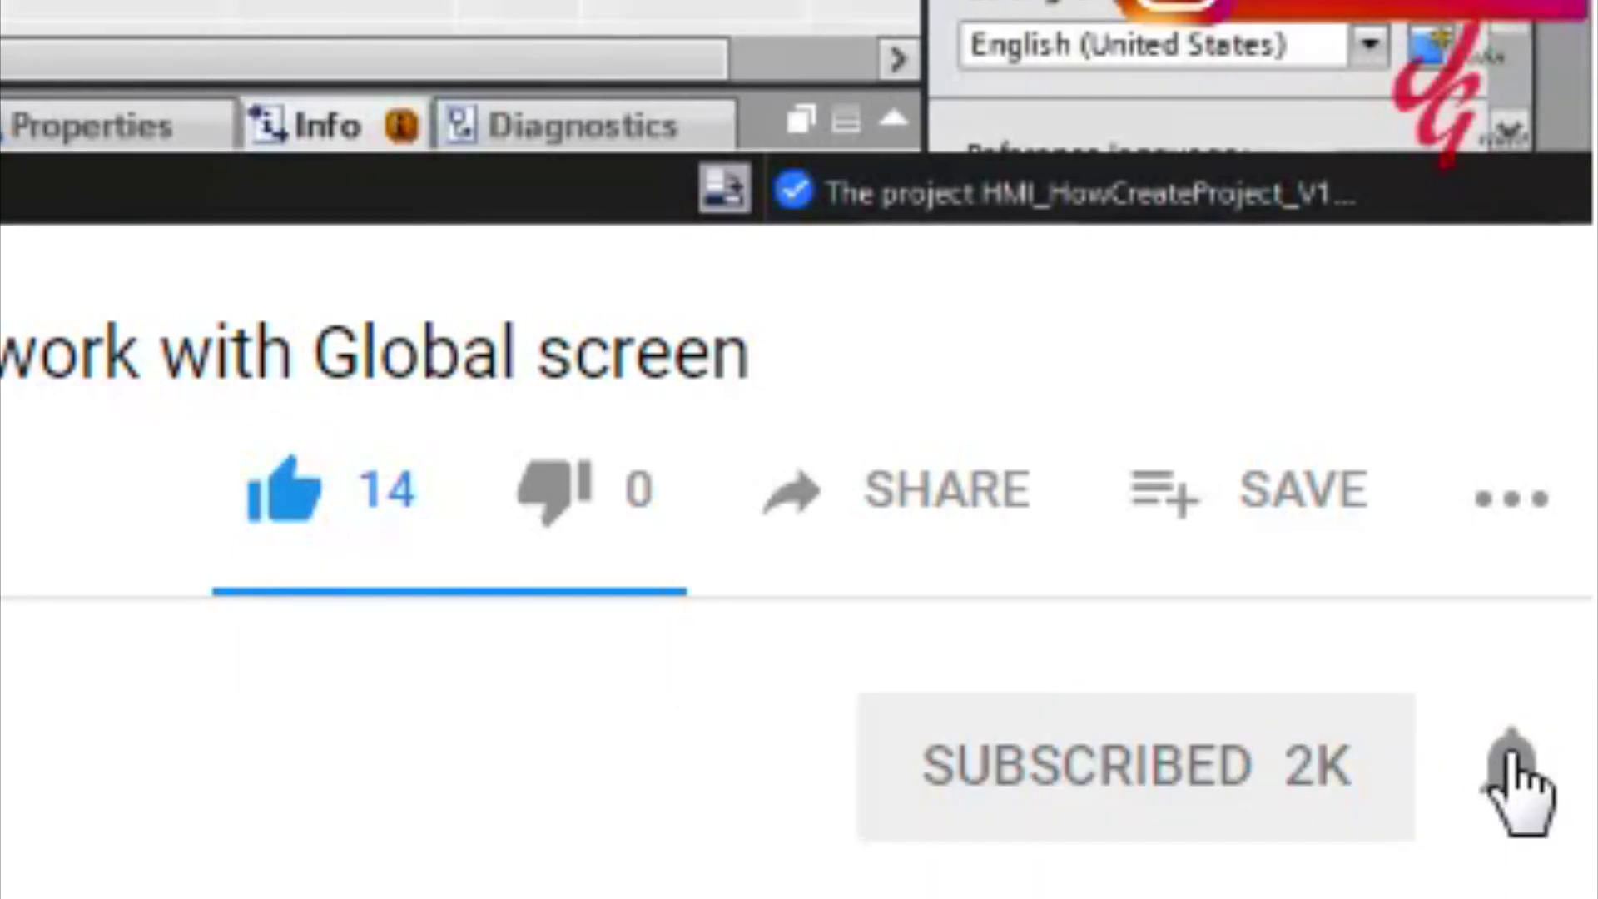
click(1514, 763)
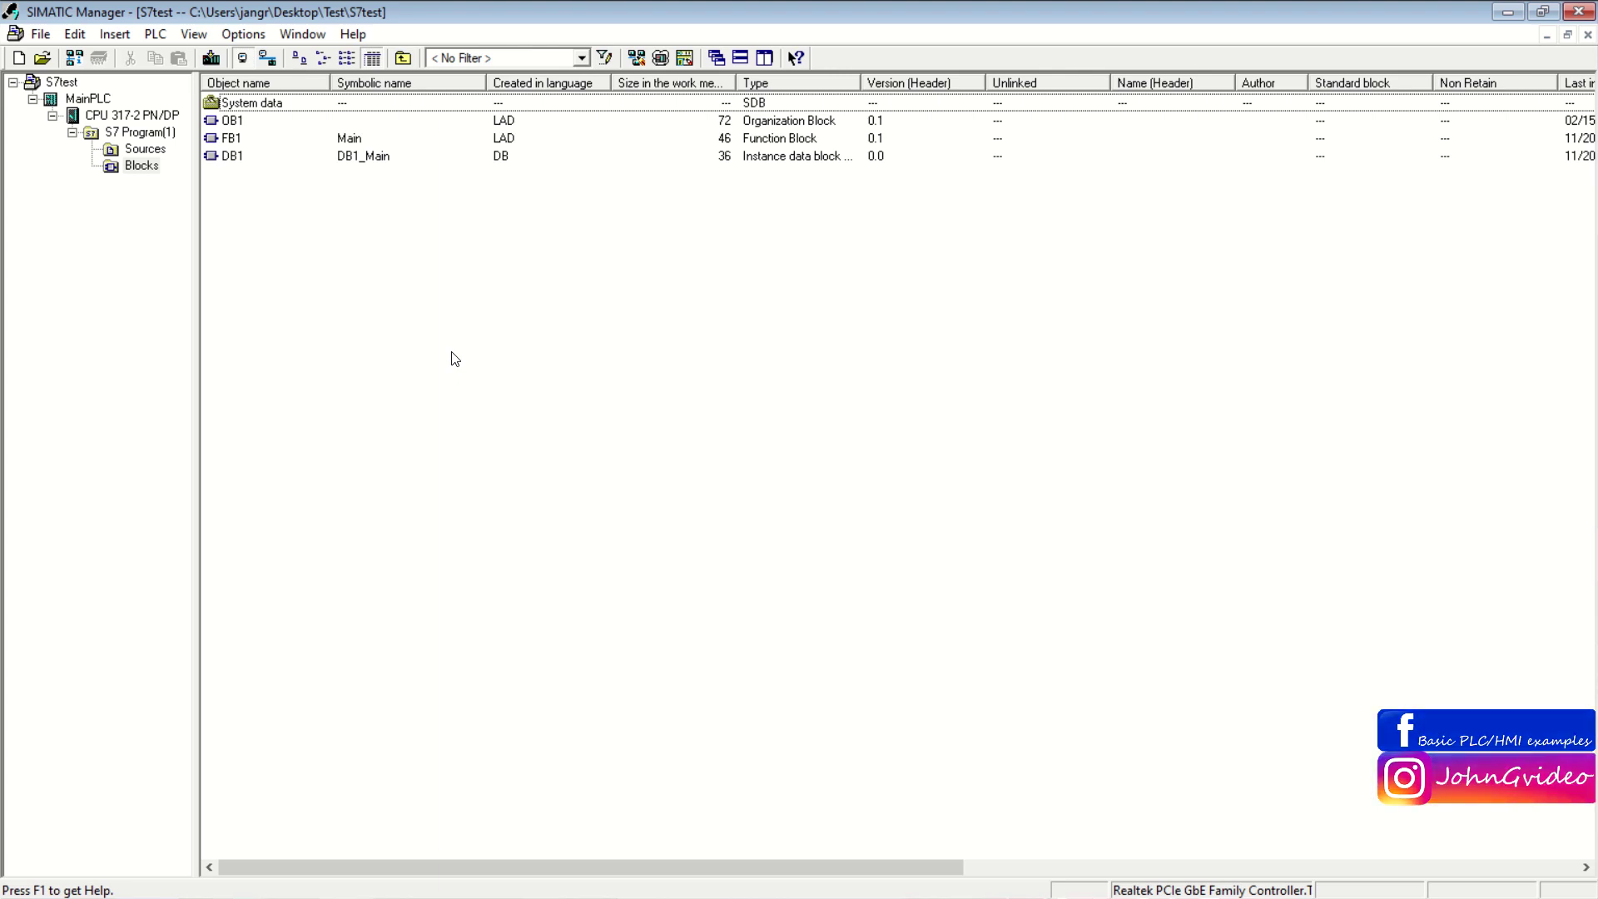
Run Compare Blocks on S7test's Blocks folder in ONLINE/offline mode with SDBs included.
click(113, 167)
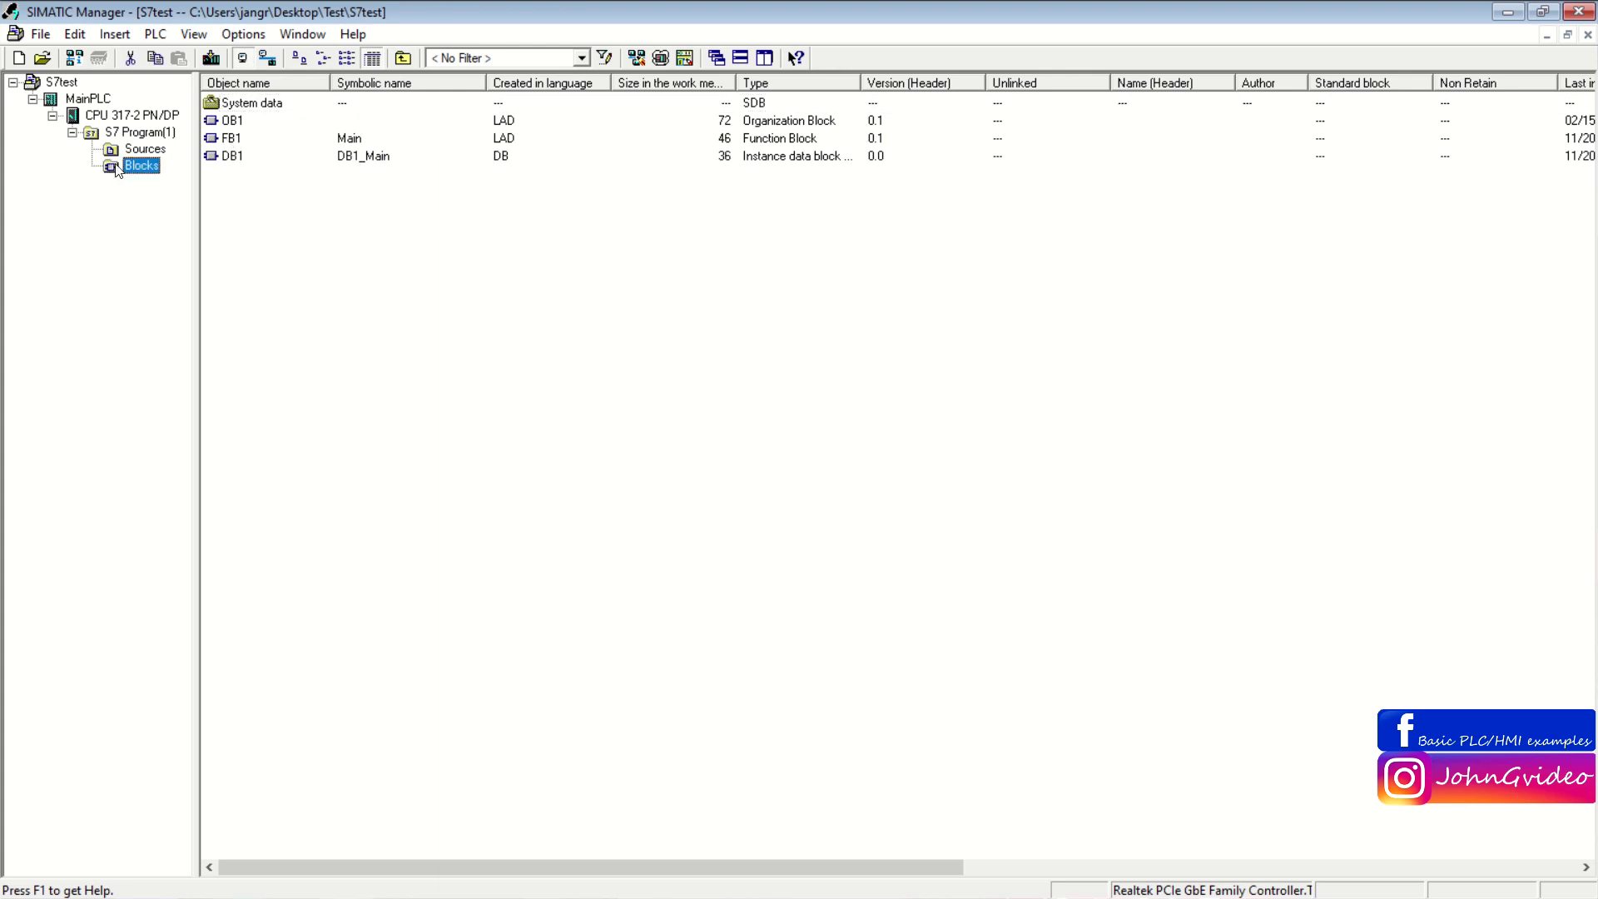
right_click(114, 166)
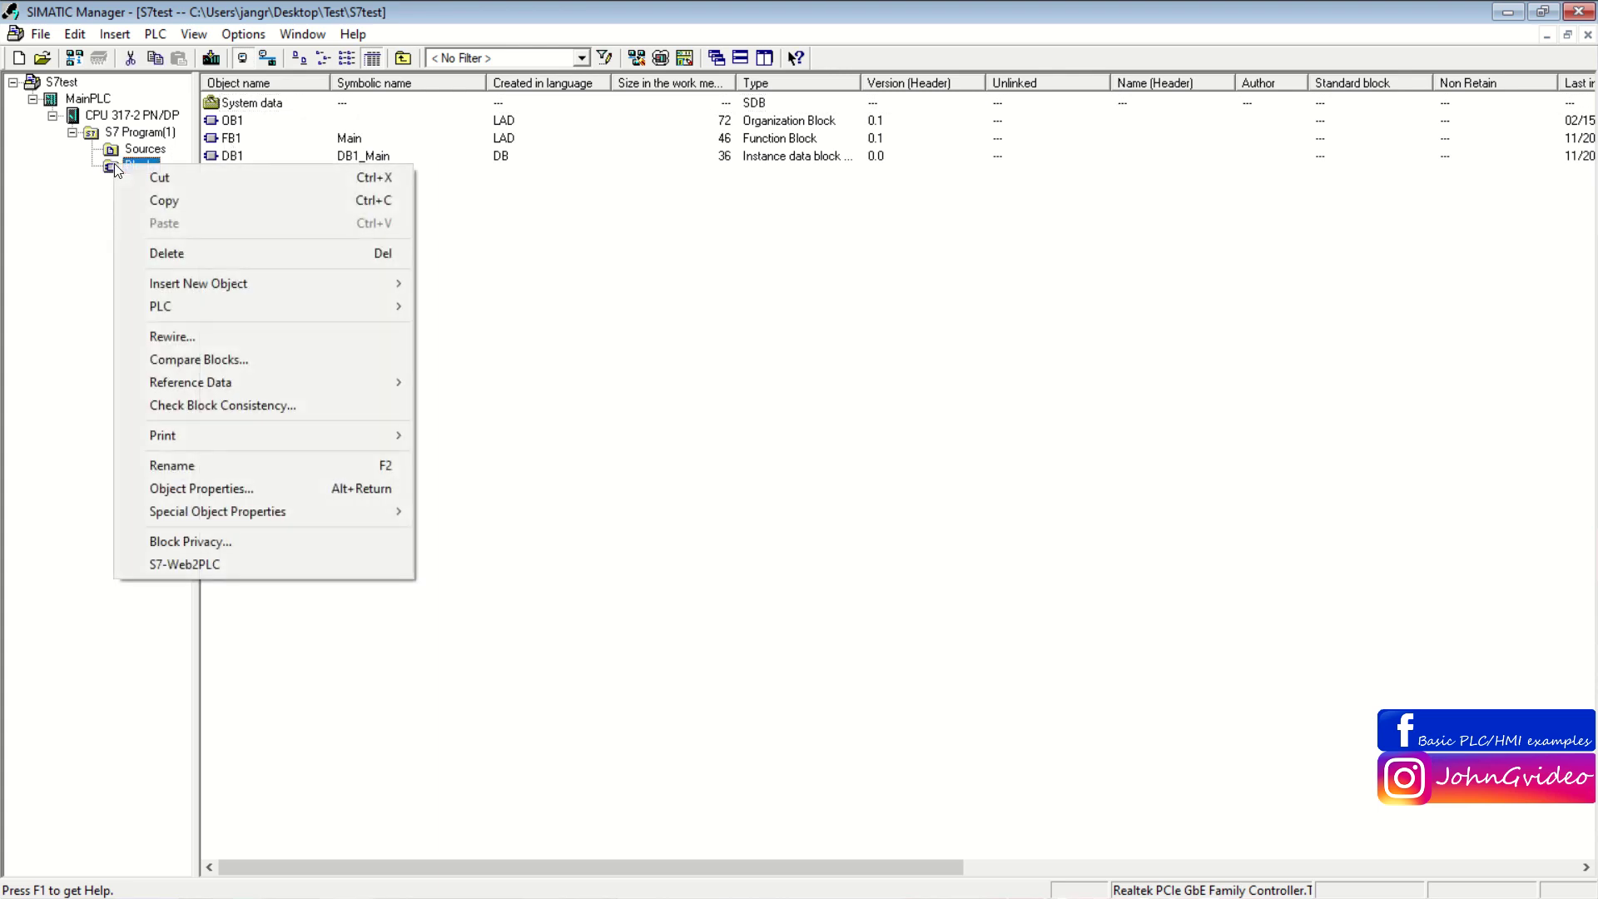
click(279, 361)
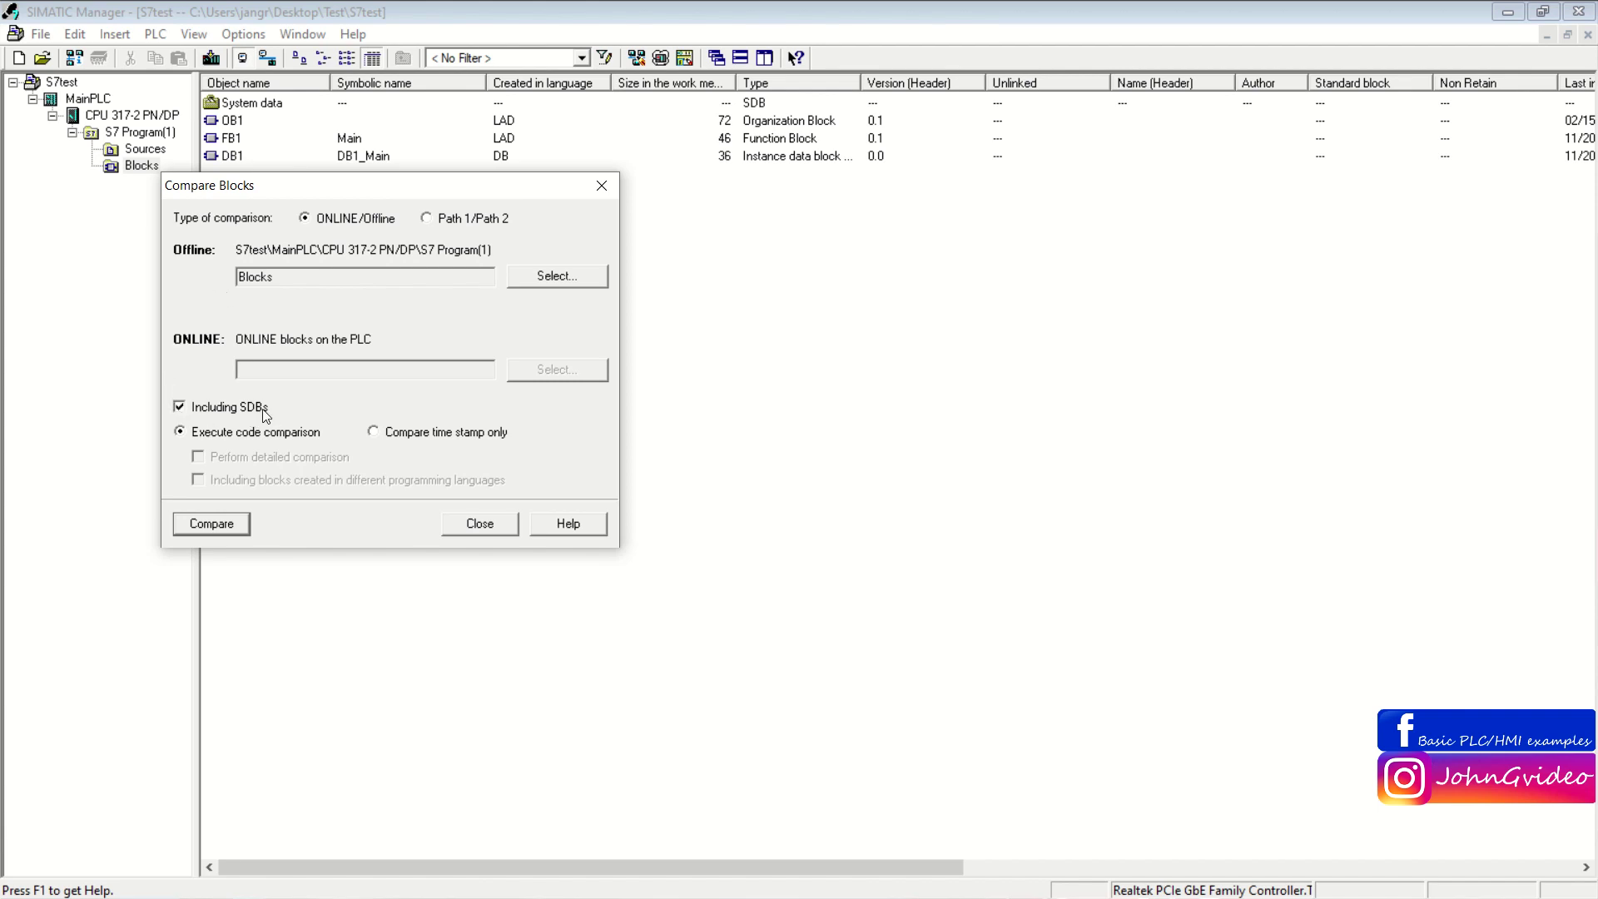
click(208, 527)
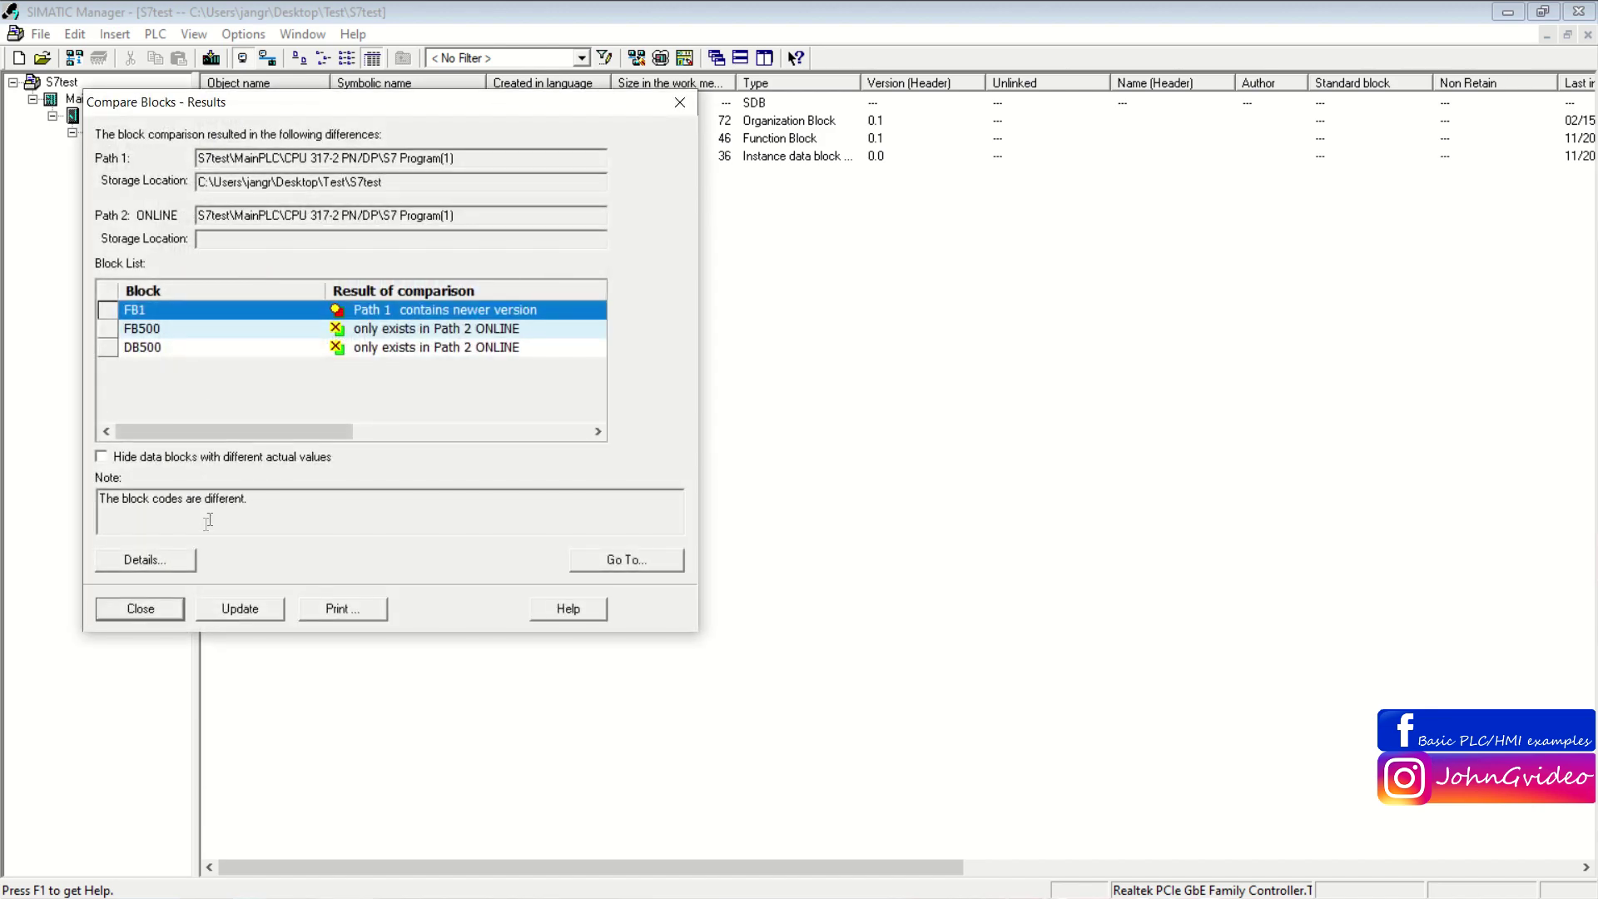
Review the results: FB500 and DB500 are online only, and FB1's block codes differ.
drag(423, 108, 963, 191)
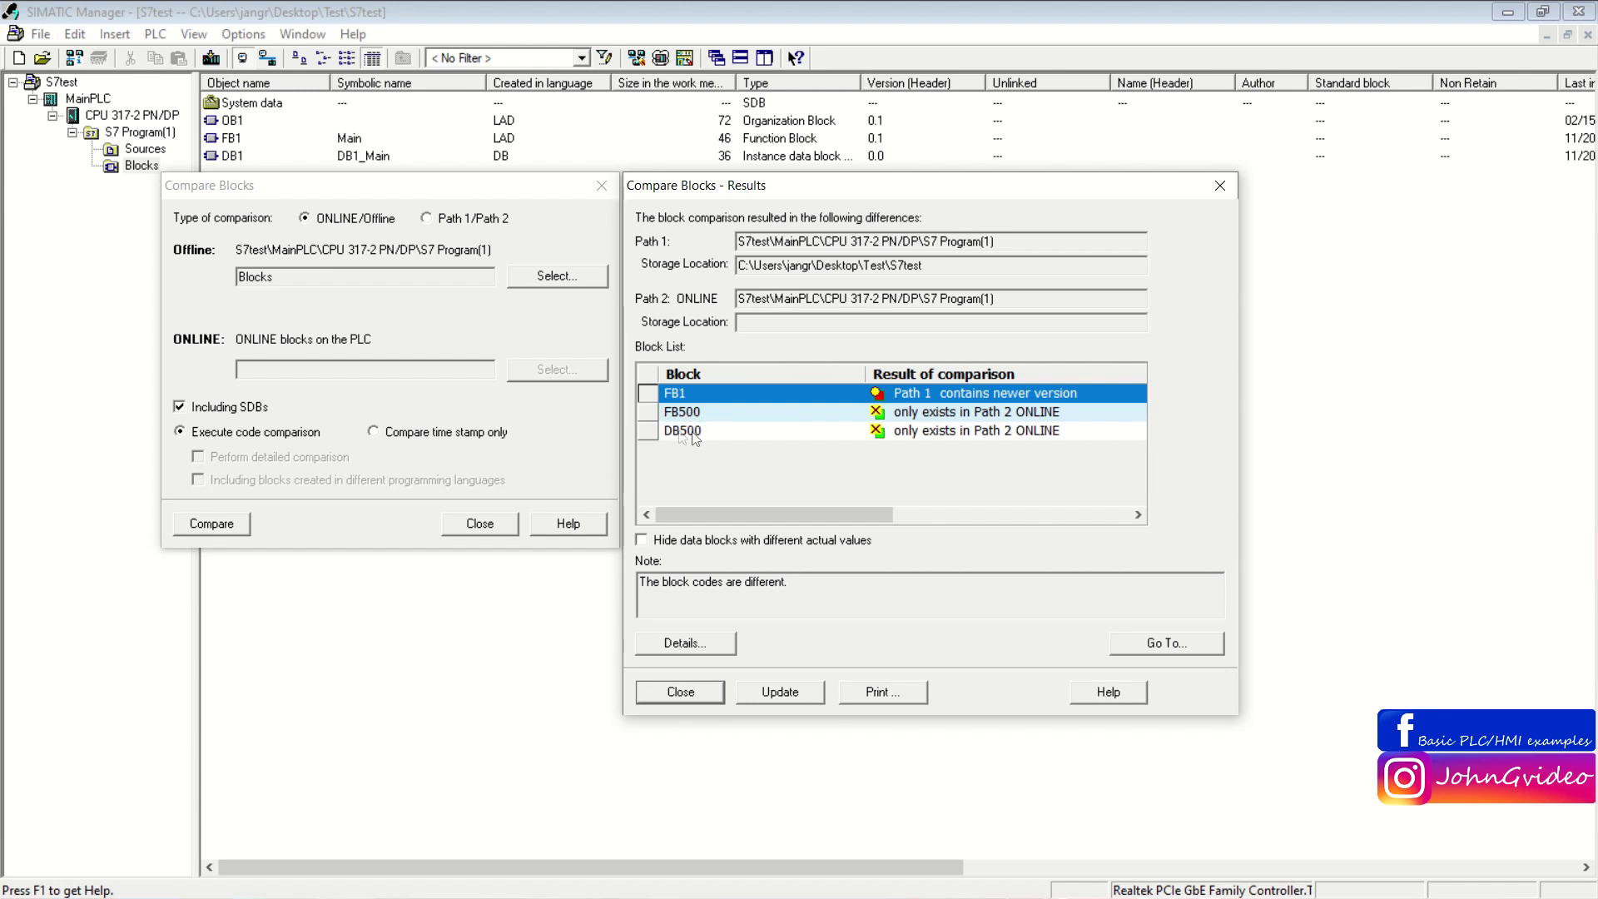
click(1004, 418)
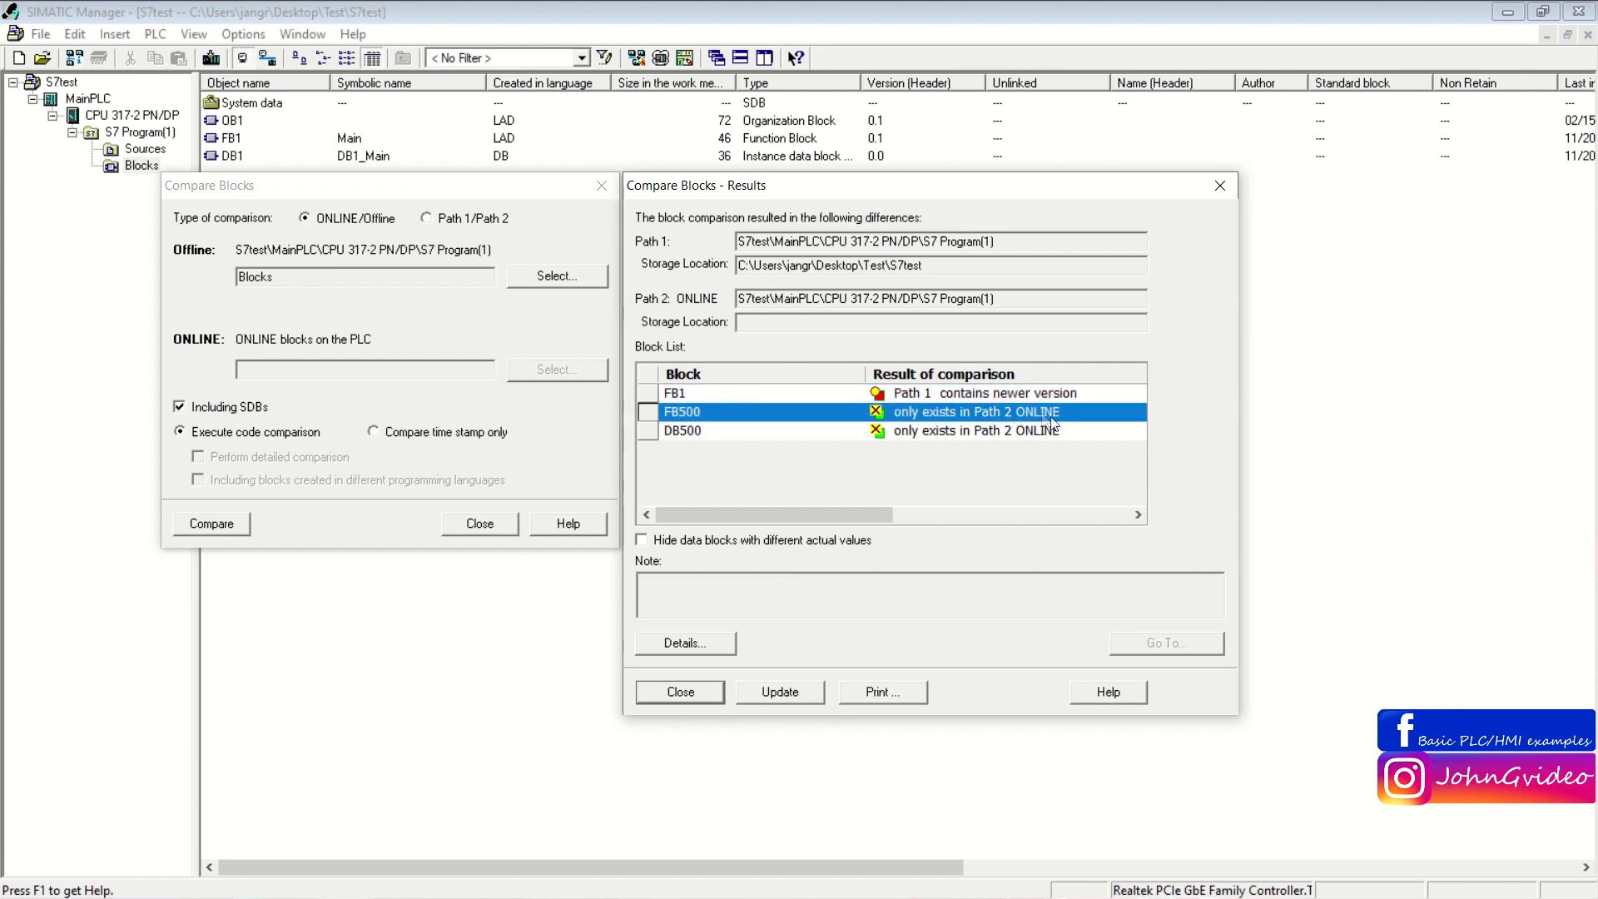
click(1072, 431)
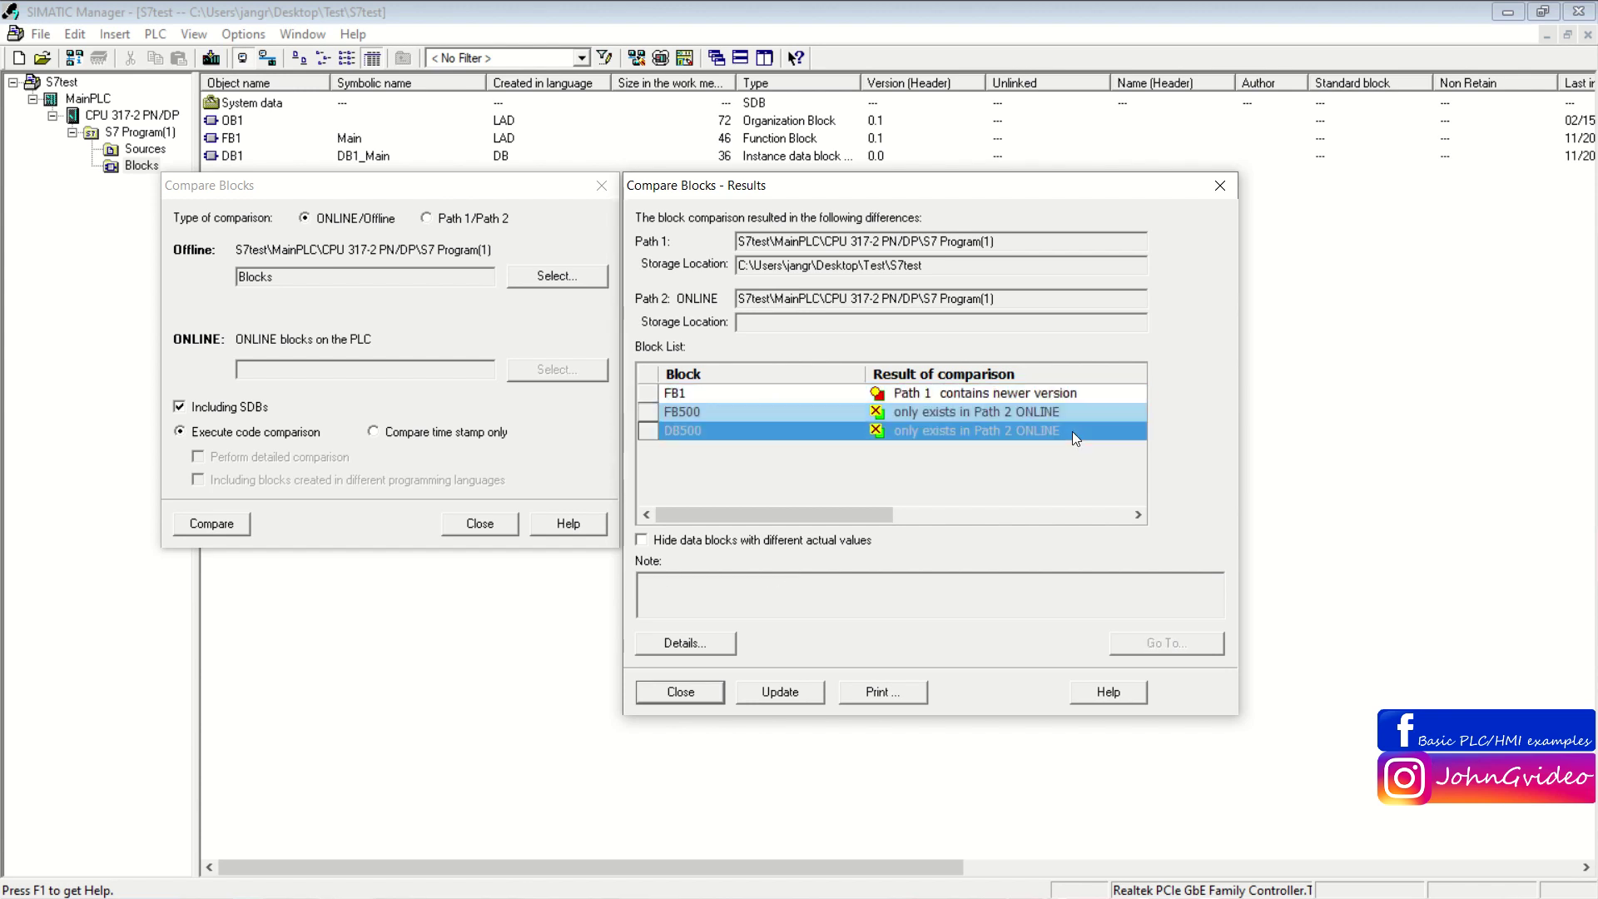
click(685, 393)
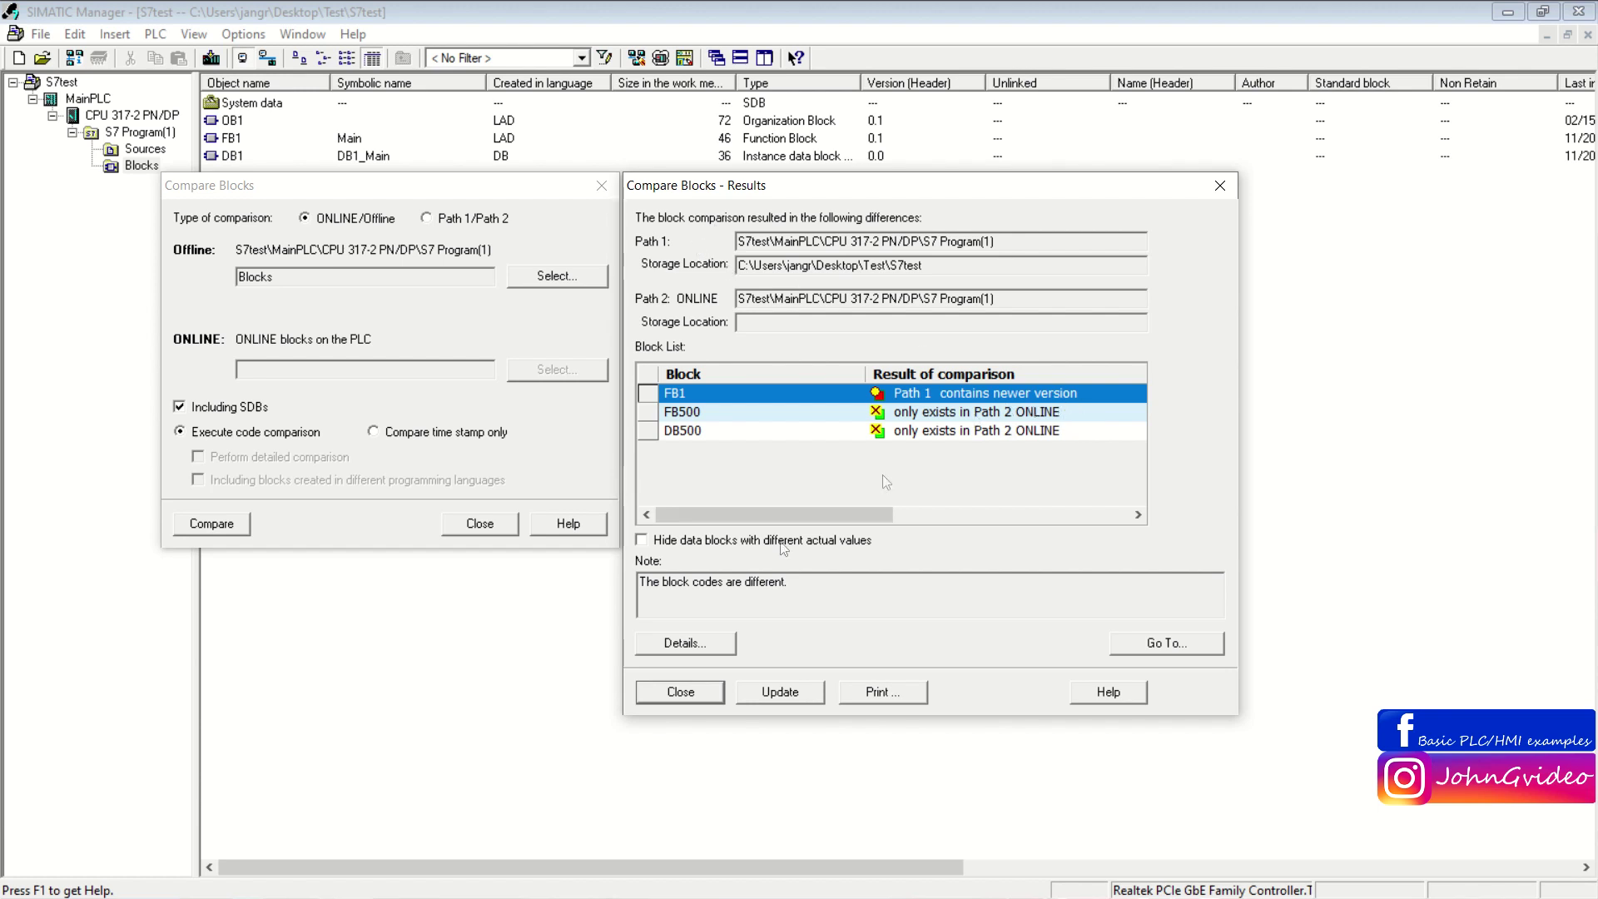
click(675, 644)
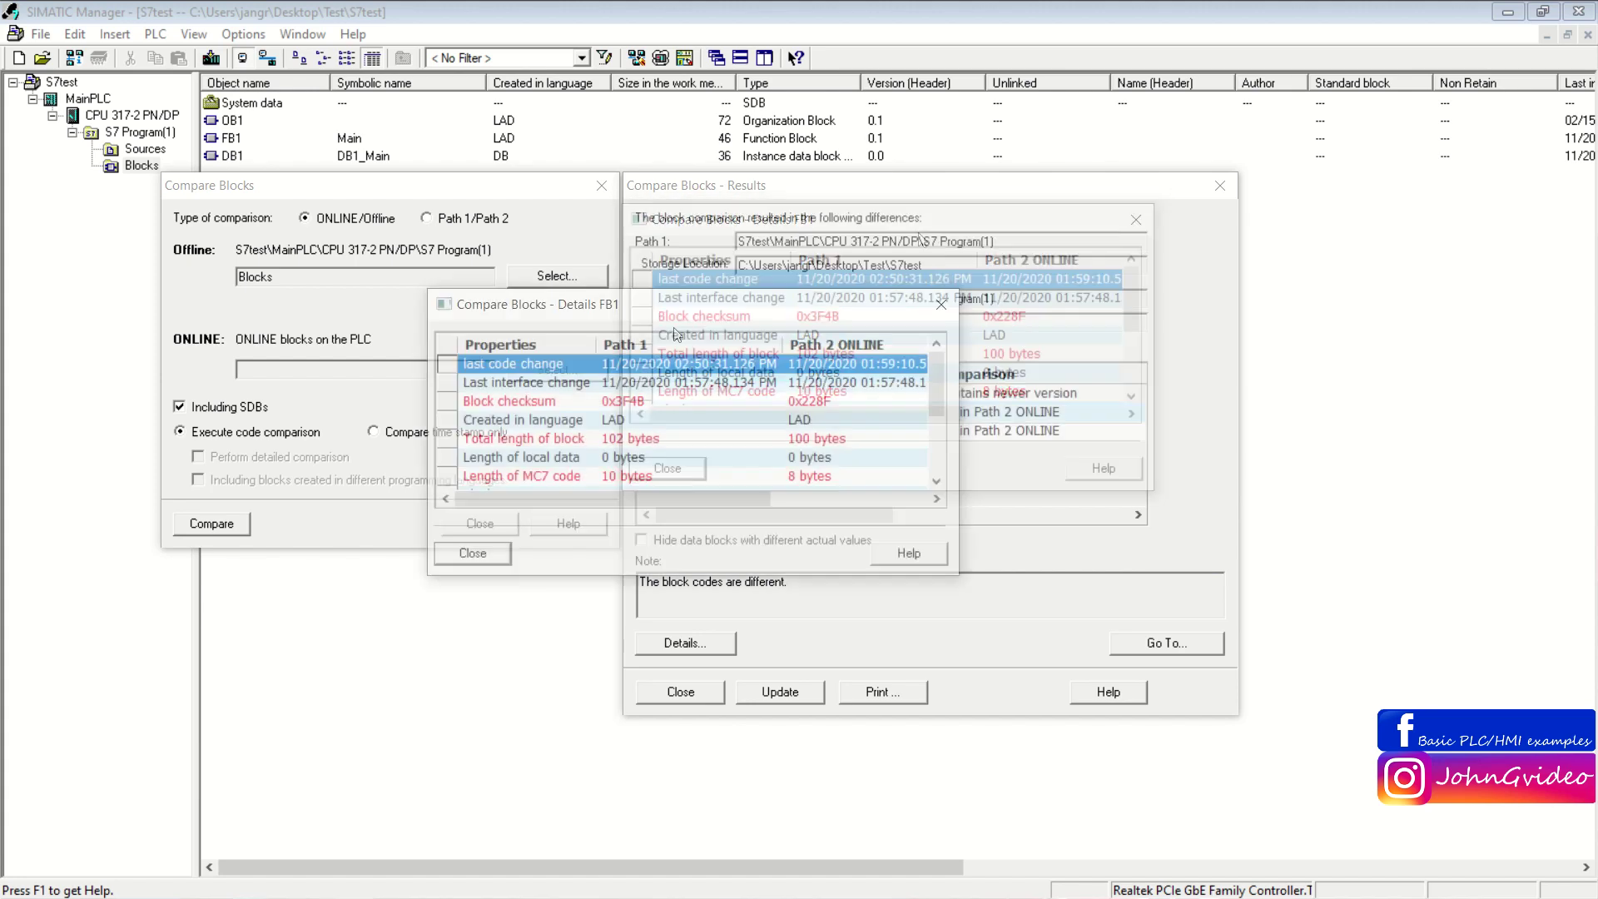
drag(674, 334, 486, 418)
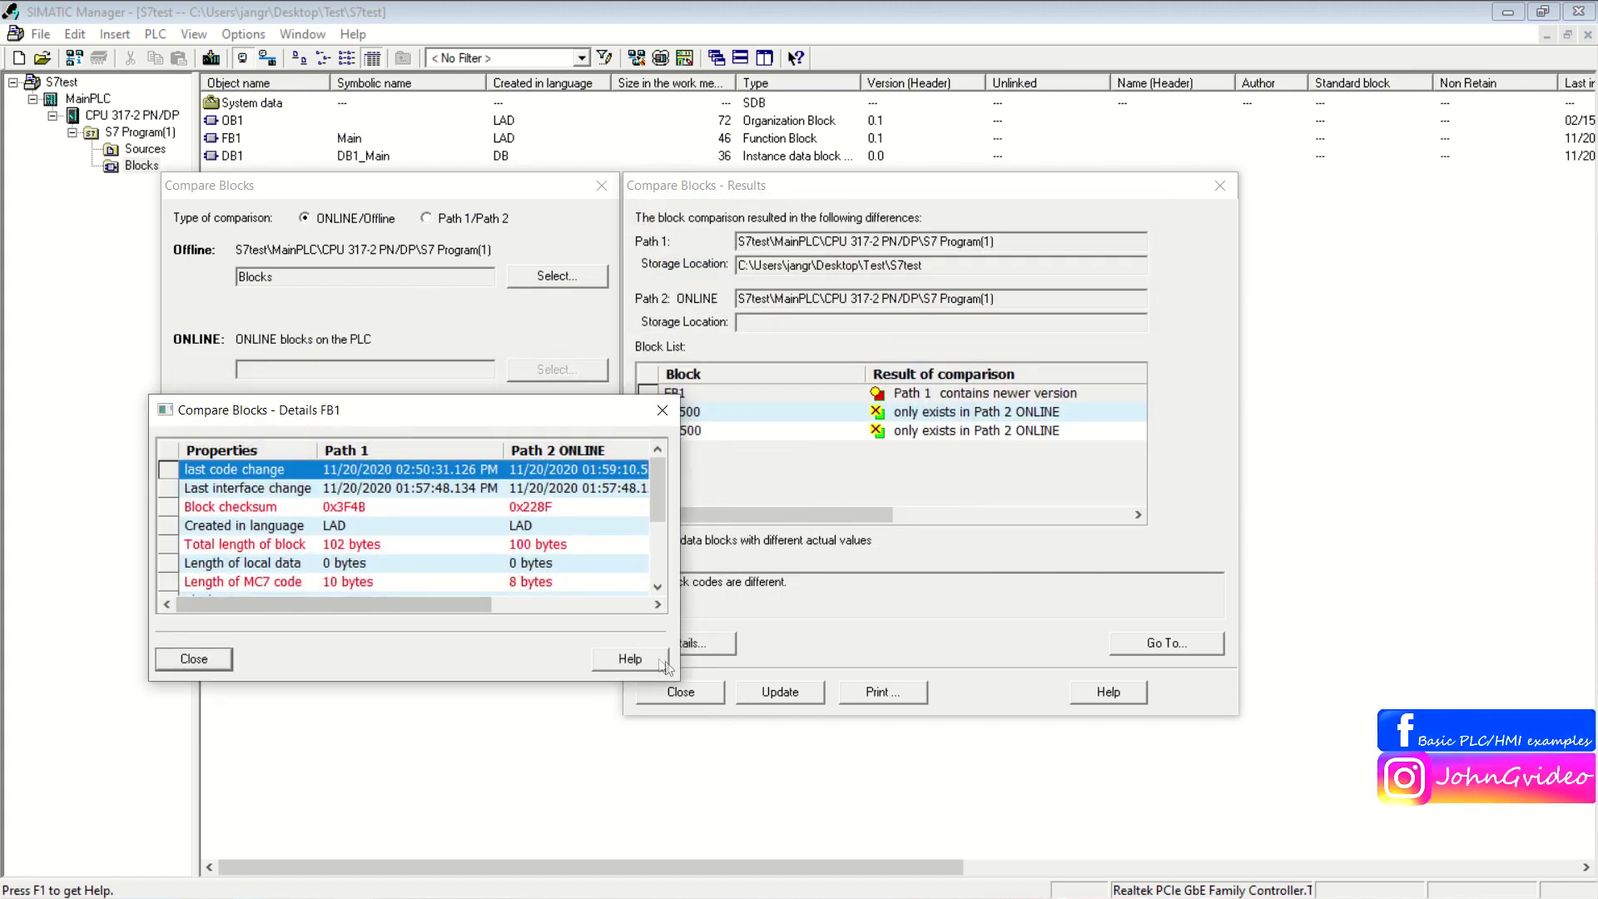
drag(659, 678, 931, 724)
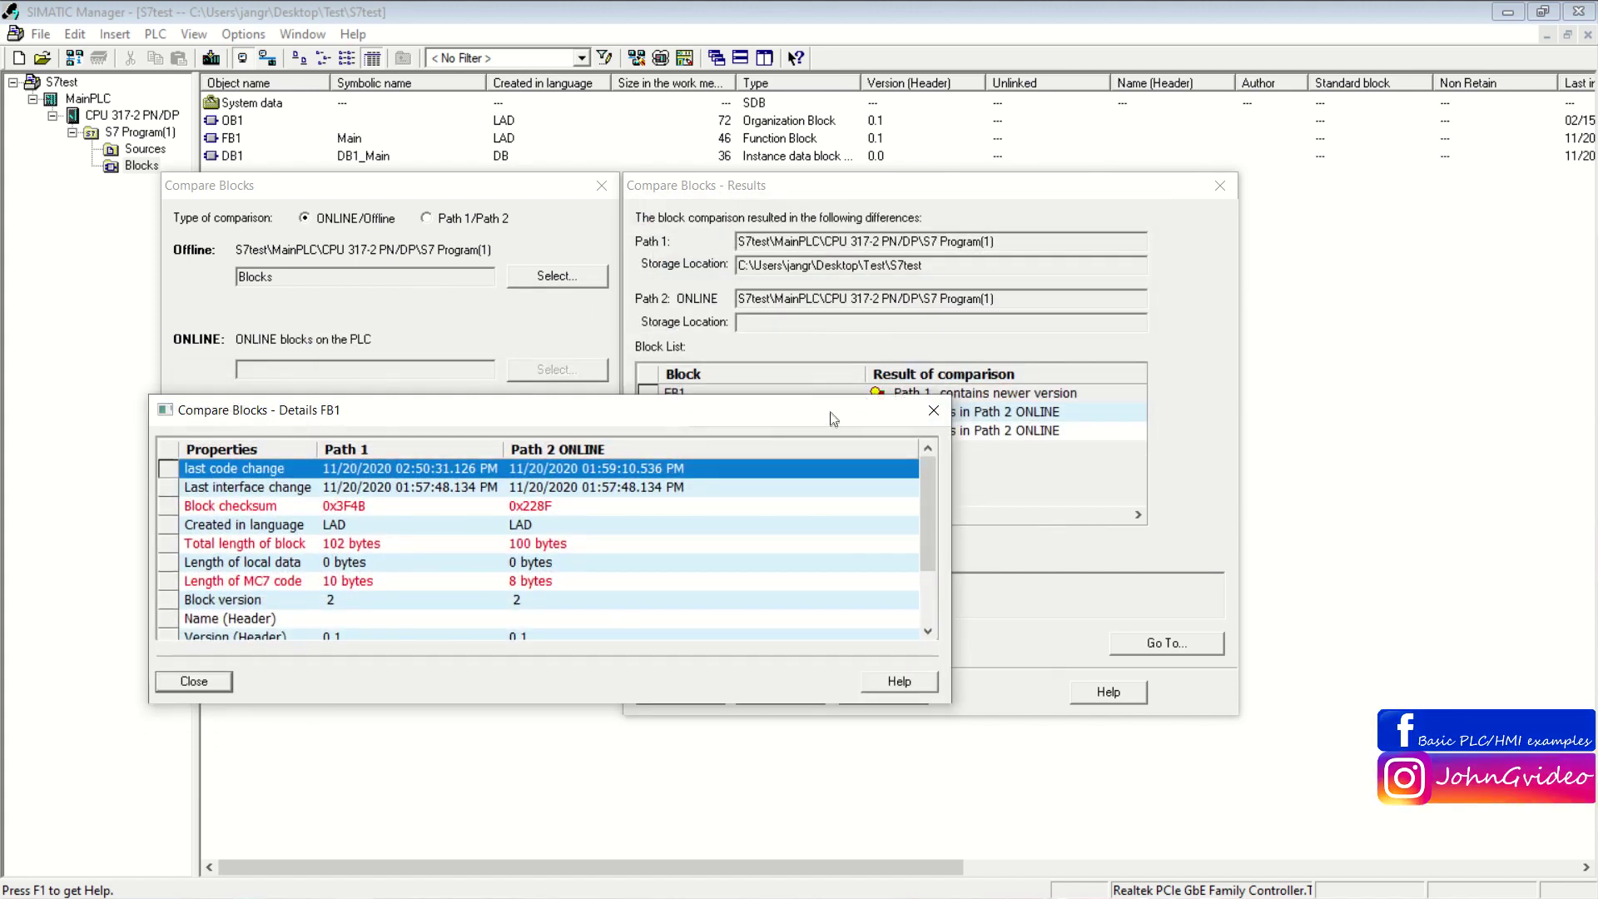
click(788, 554)
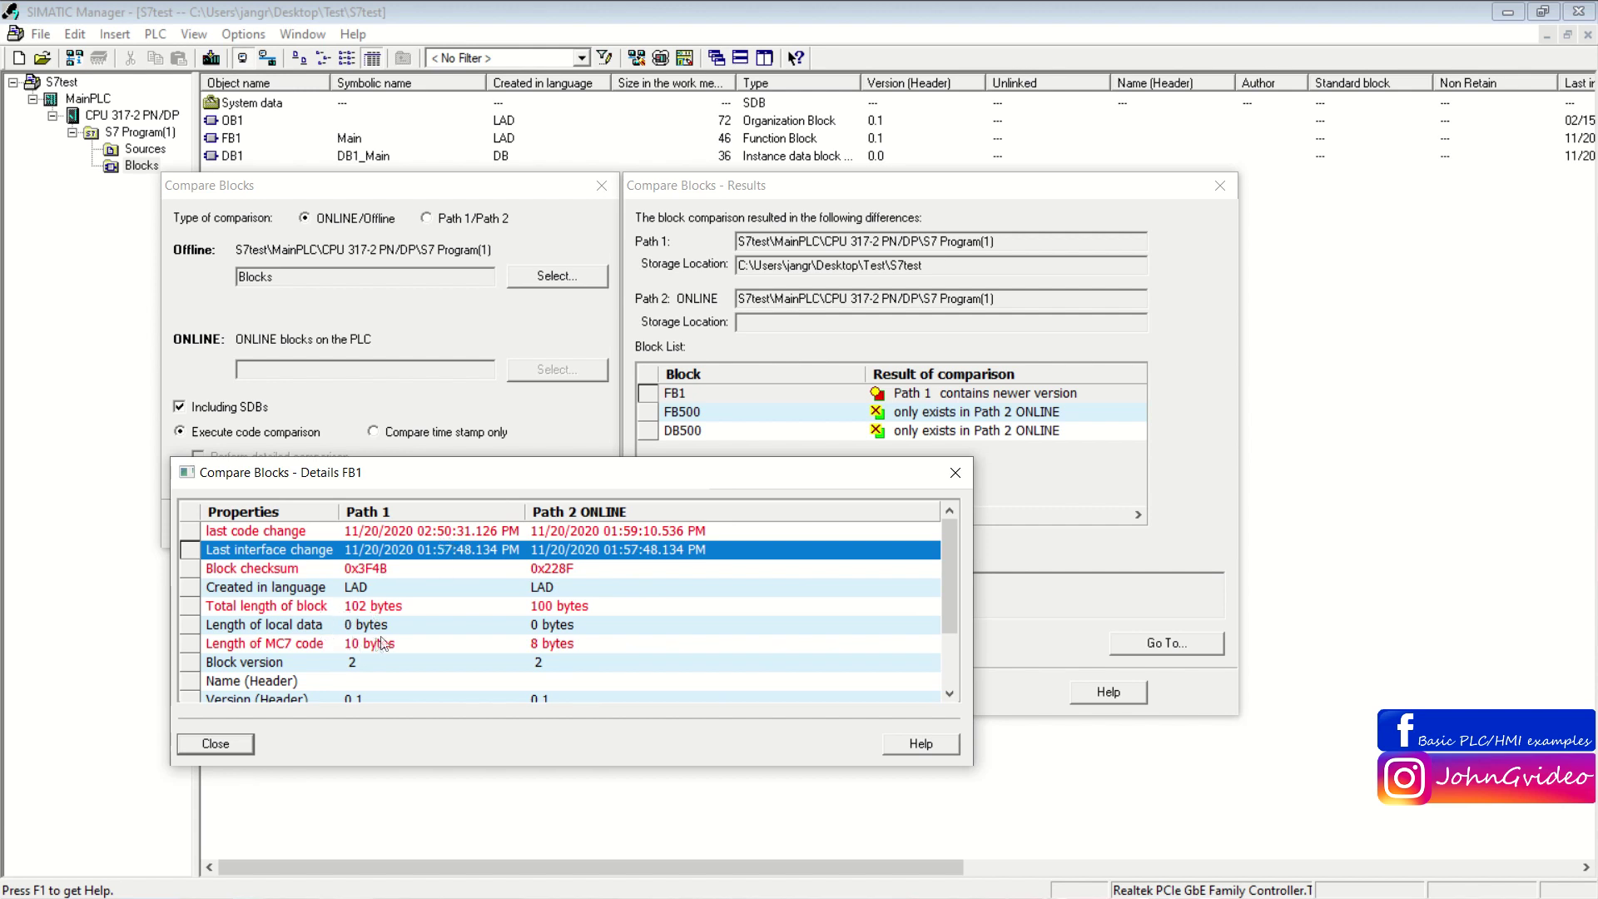
drag(947, 615, 942, 676)
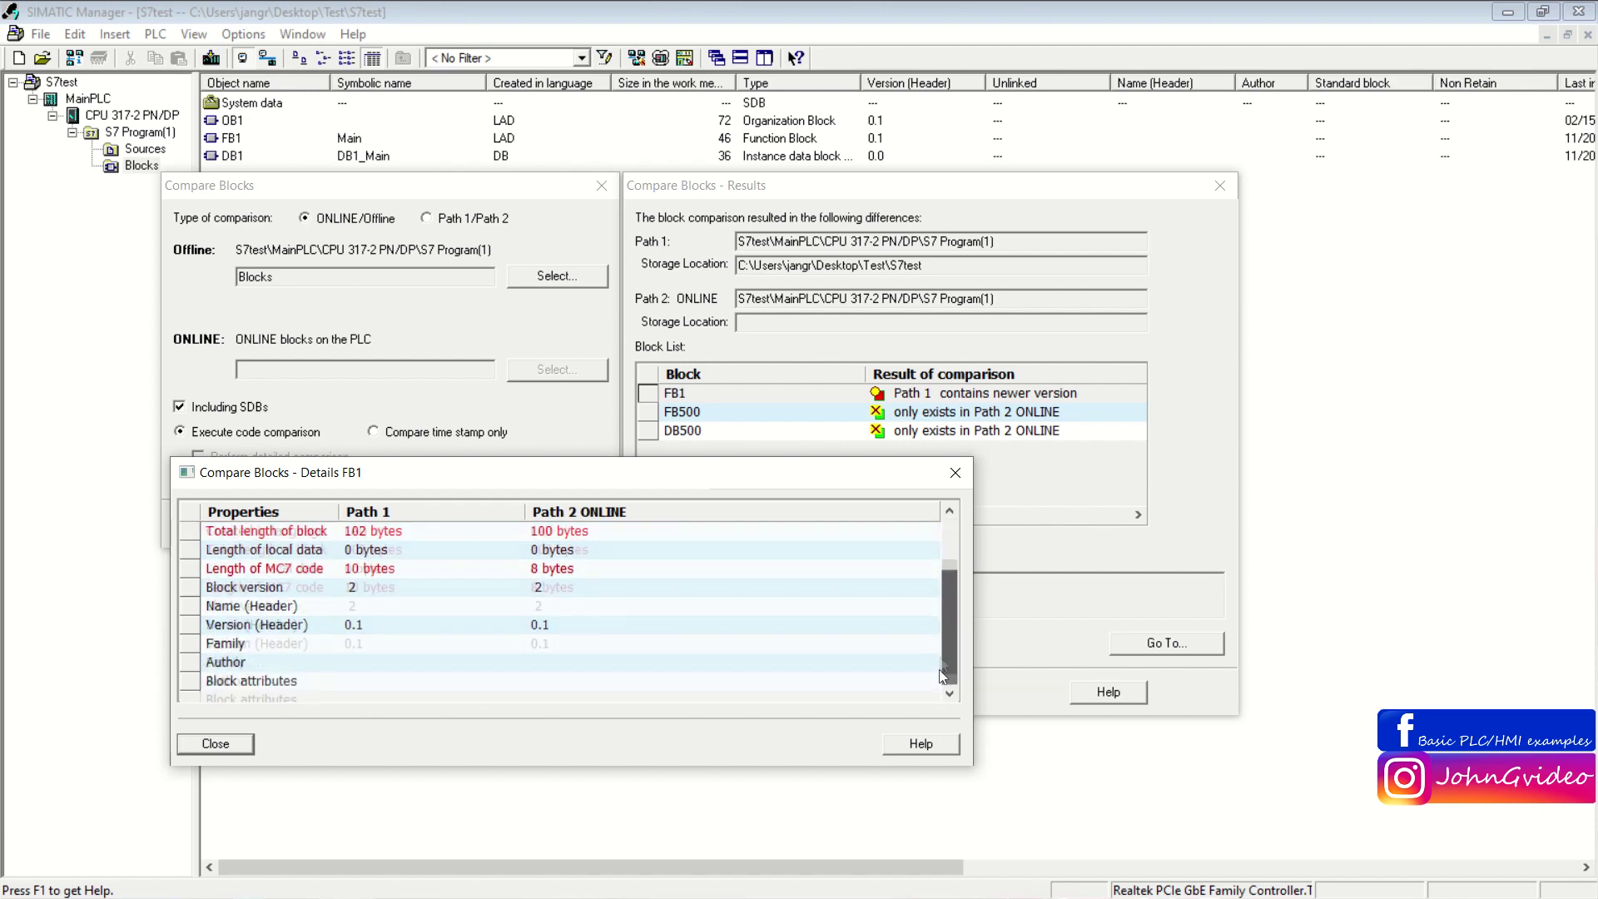
click(956, 472)
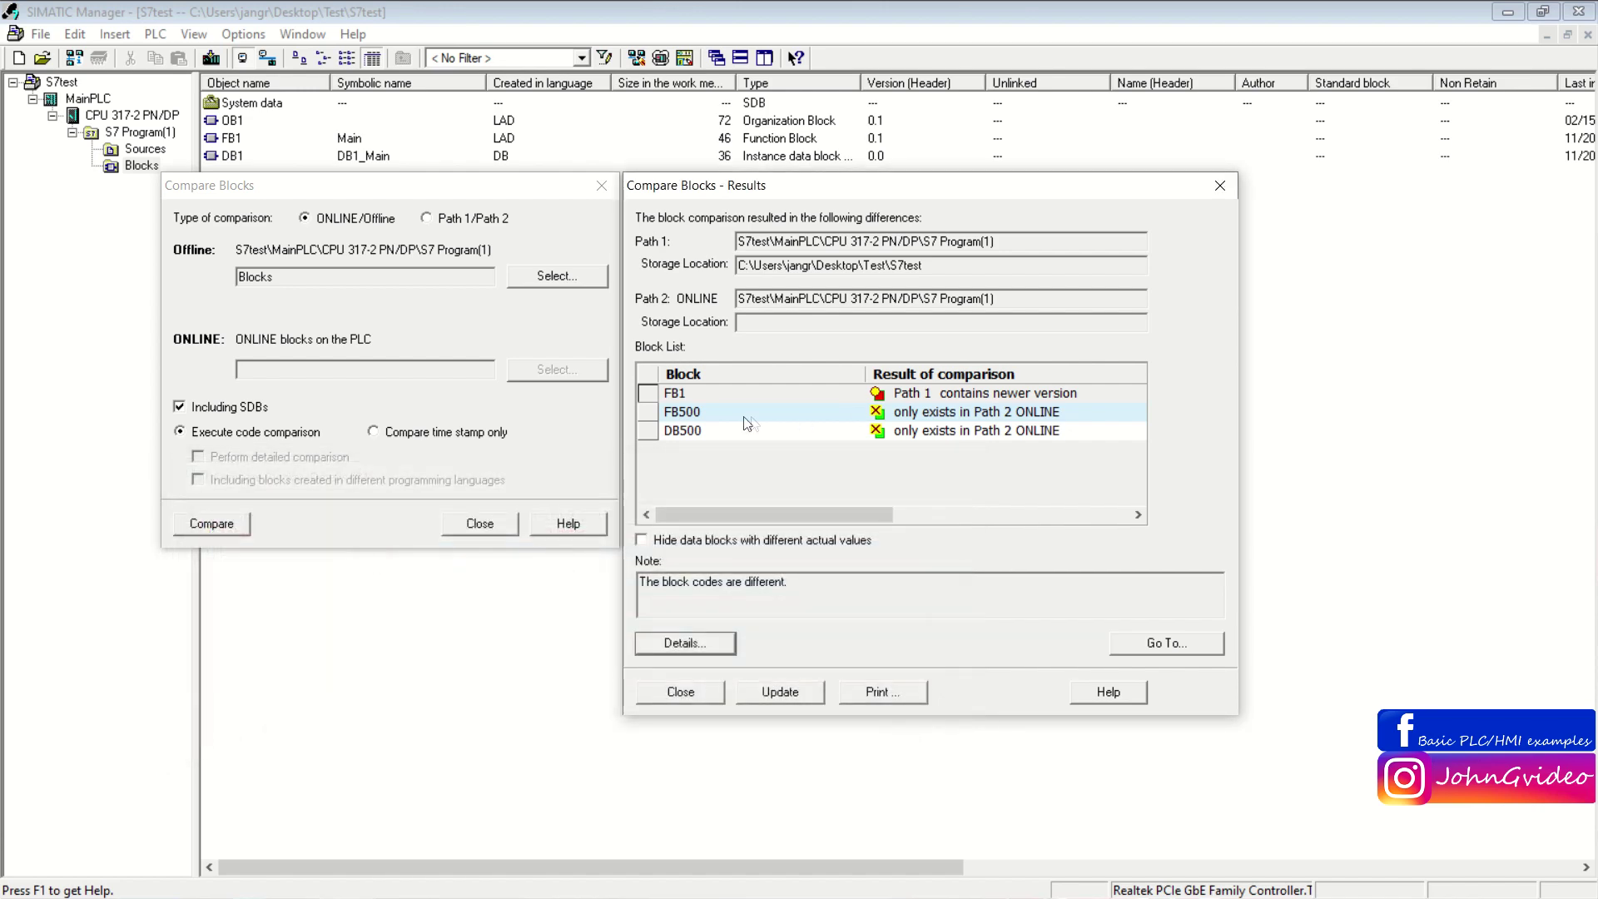
click(744, 417)
click(702, 392)
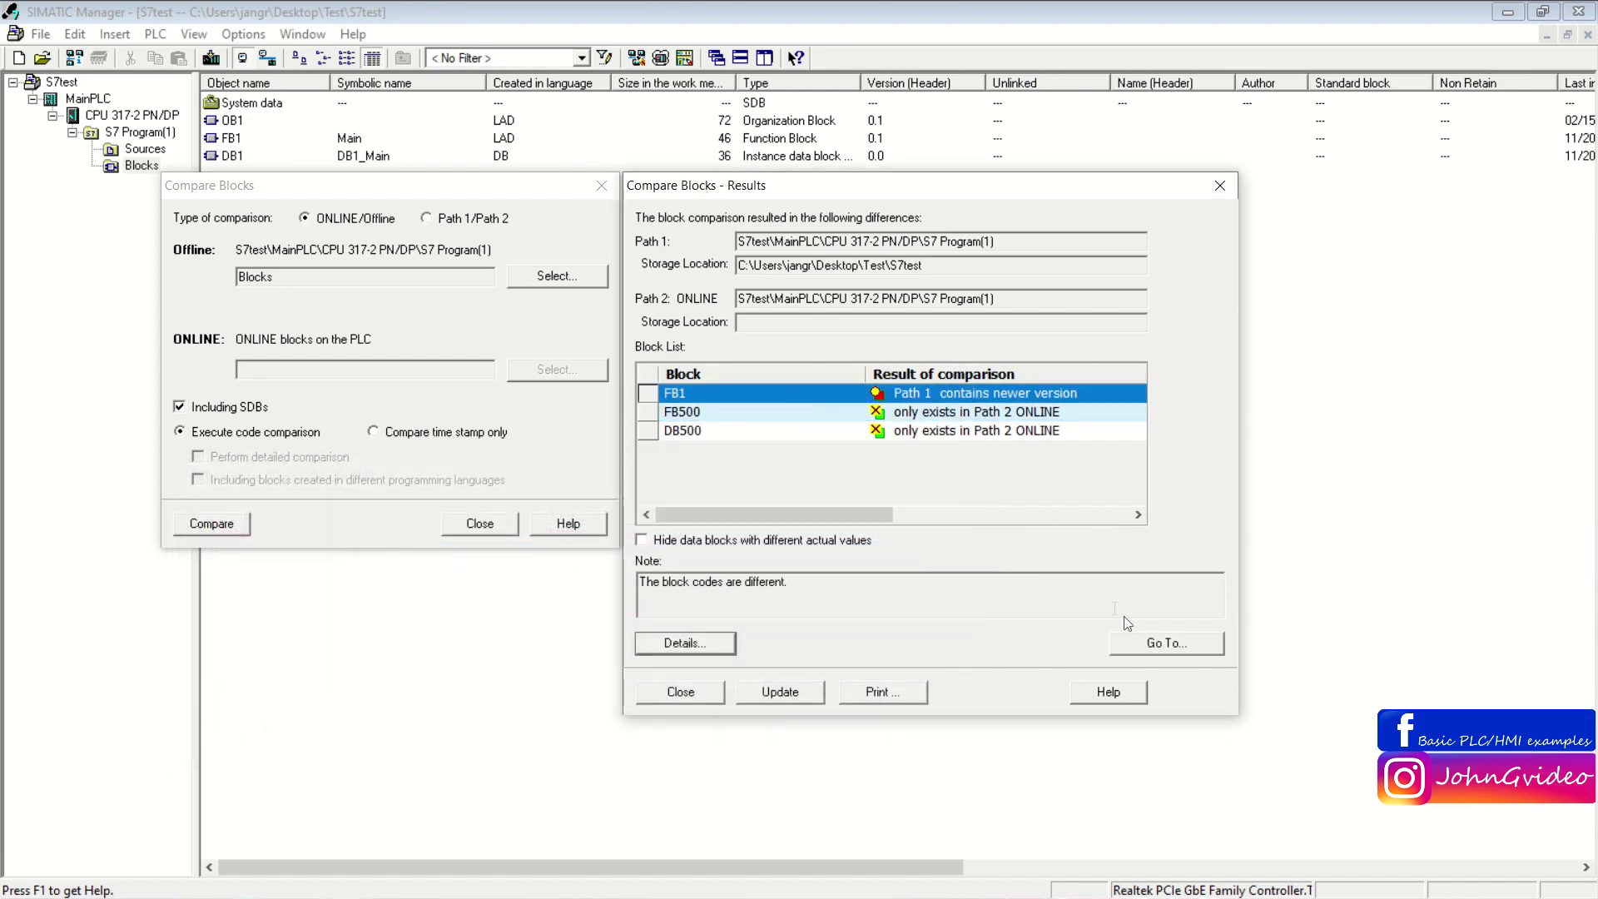
click(1145, 646)
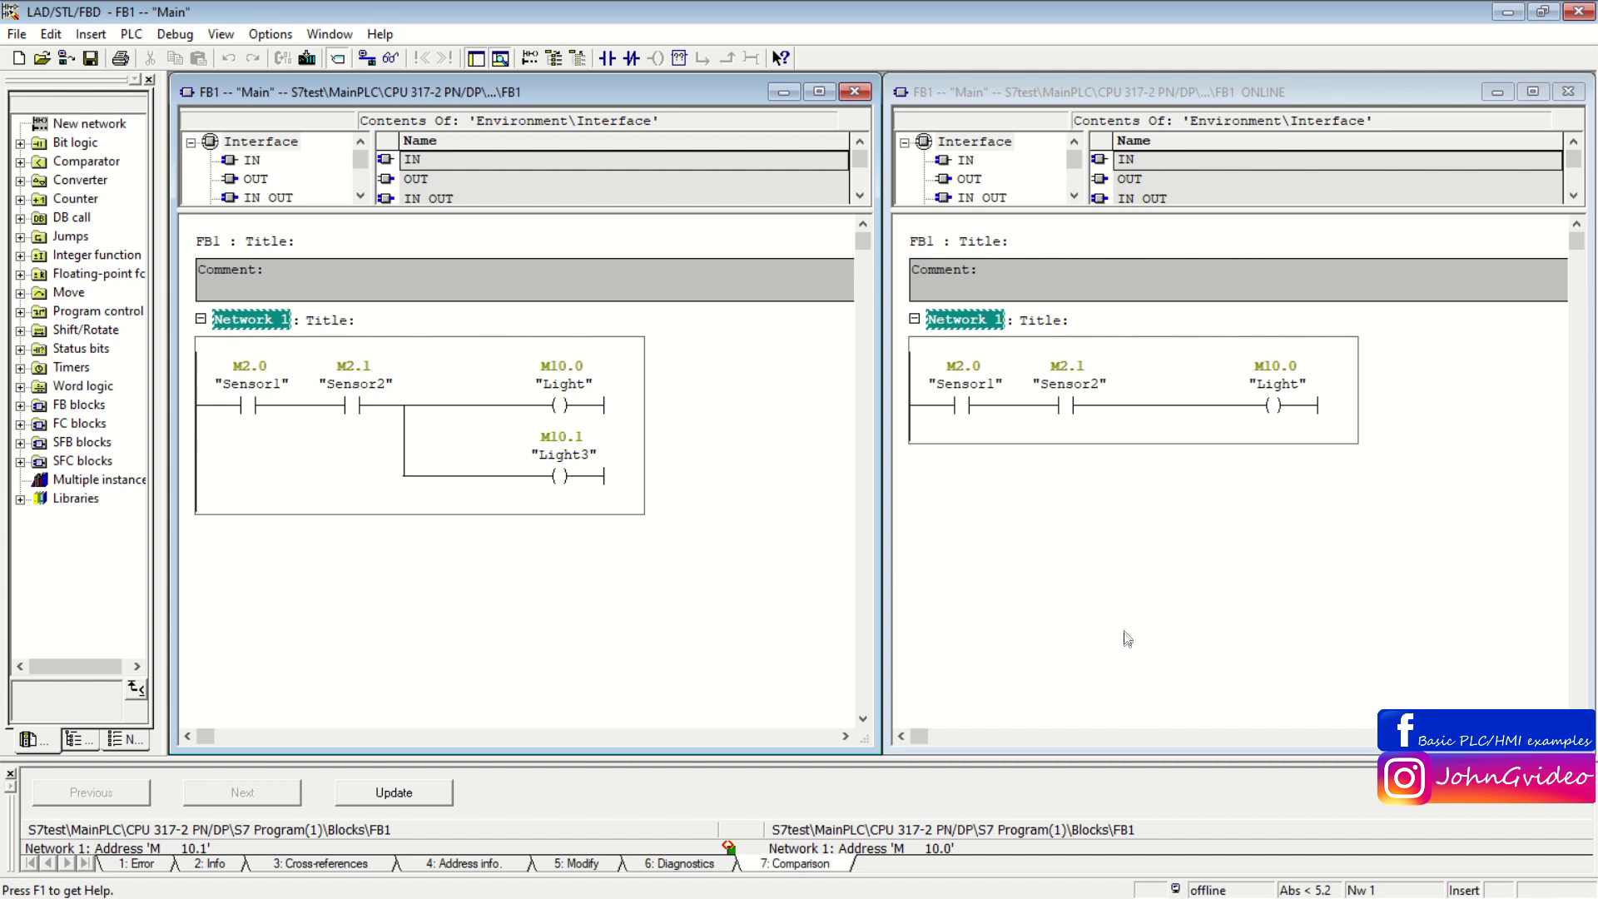
click(1260, 91)
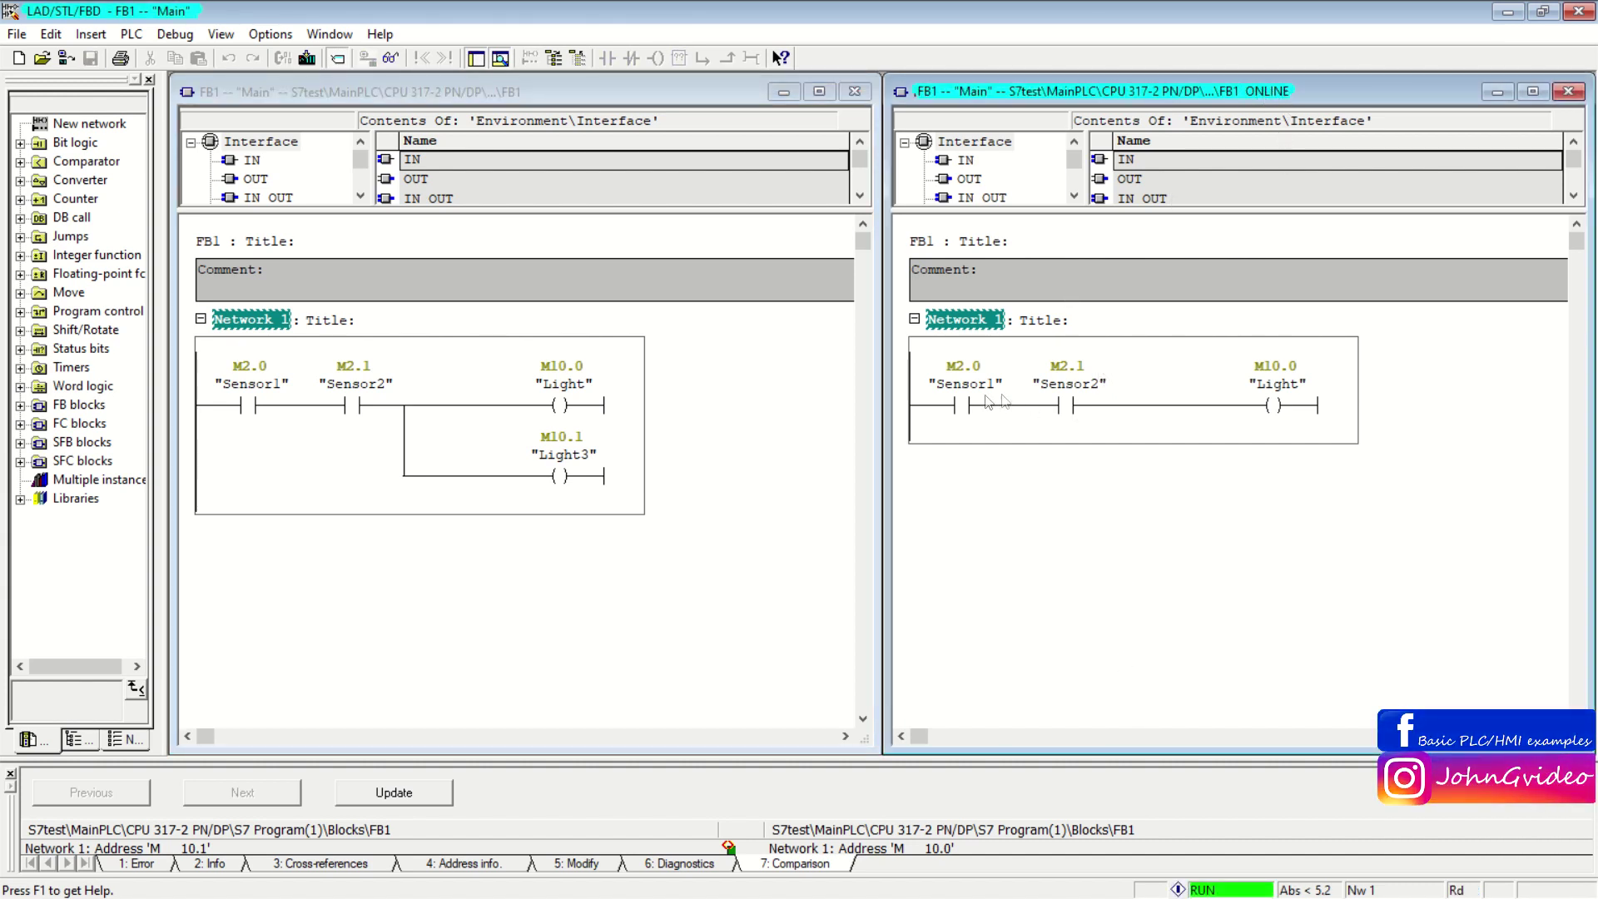
click(690, 96)
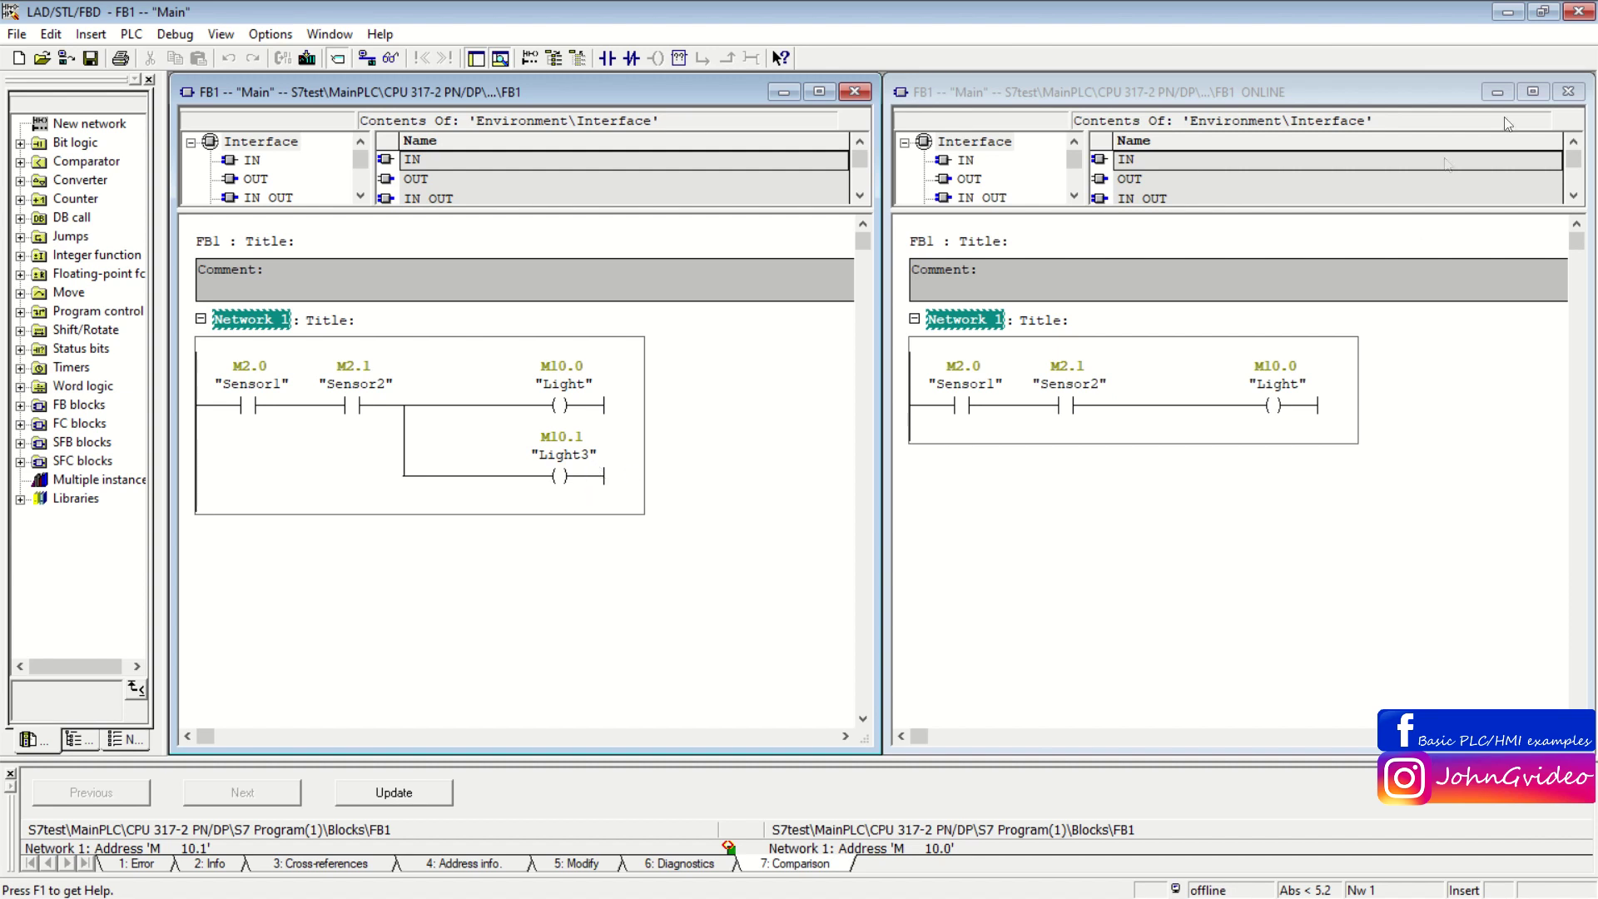
click(1579, 13)
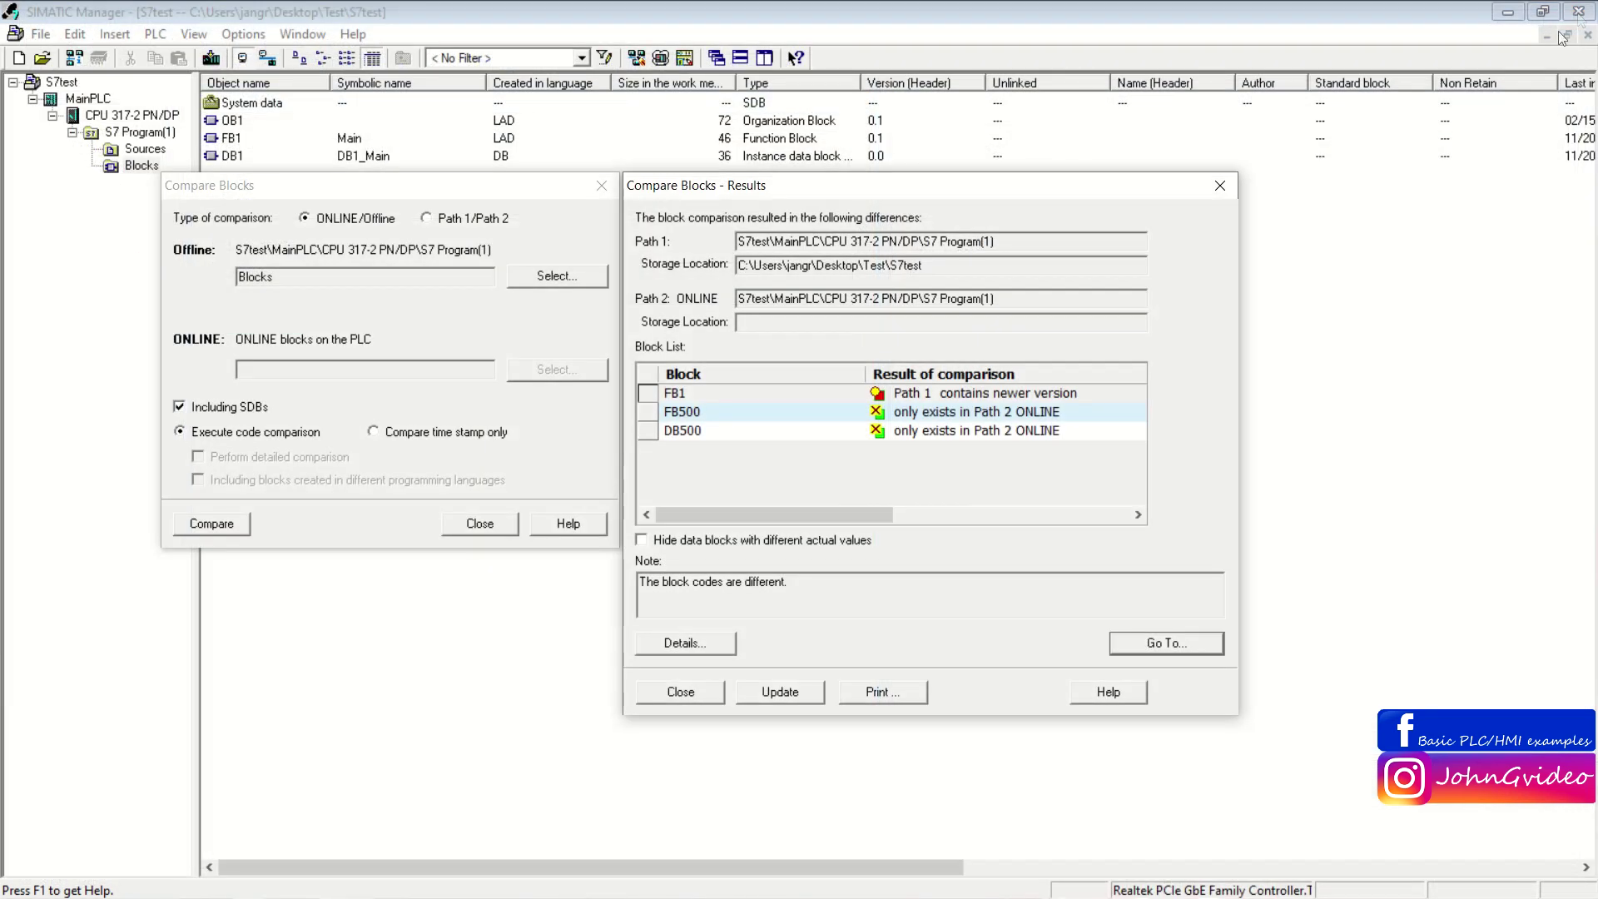
Close the Results and Compare Blocks dialogs and open the MainPLC station.
click(1222, 189)
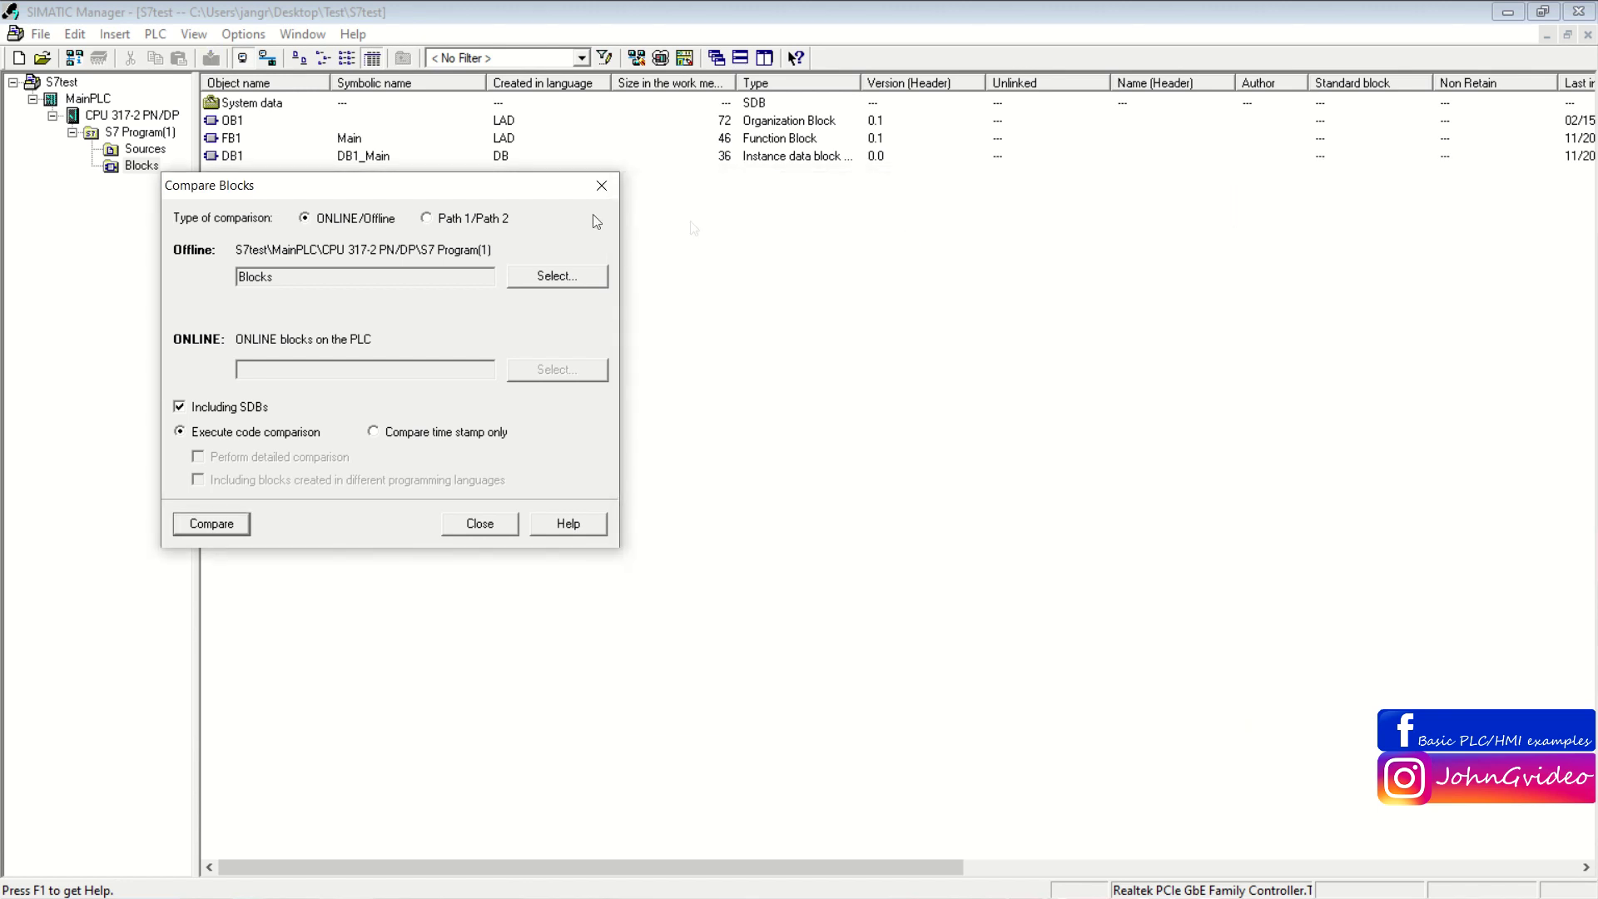
drag(558, 187, 873, 261)
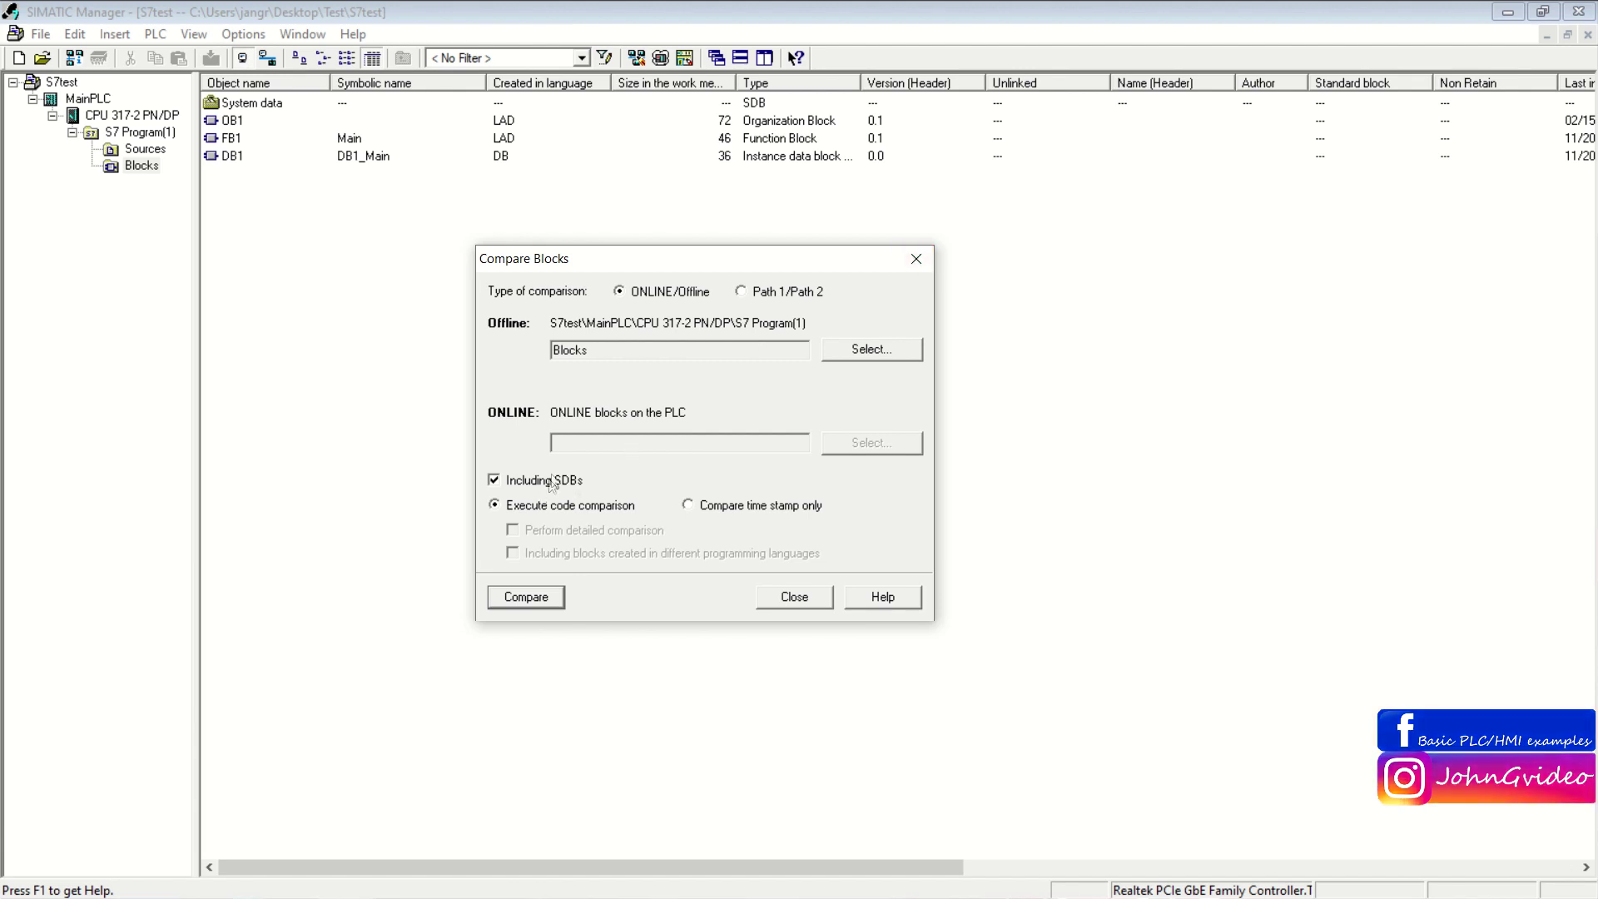
click(916, 260)
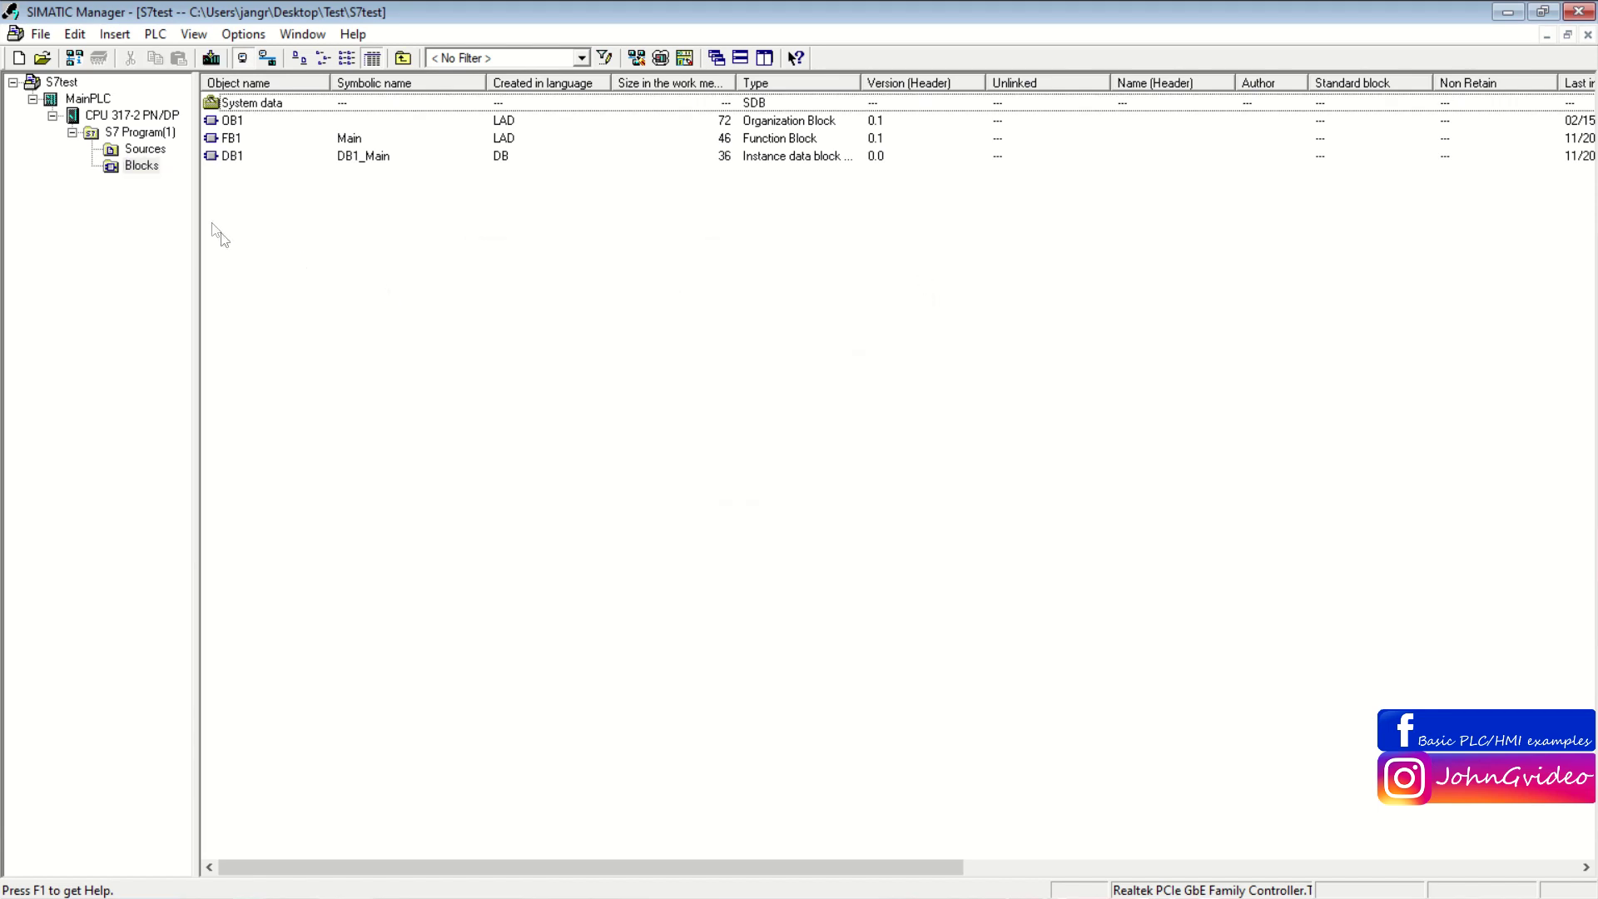
click(88, 99)
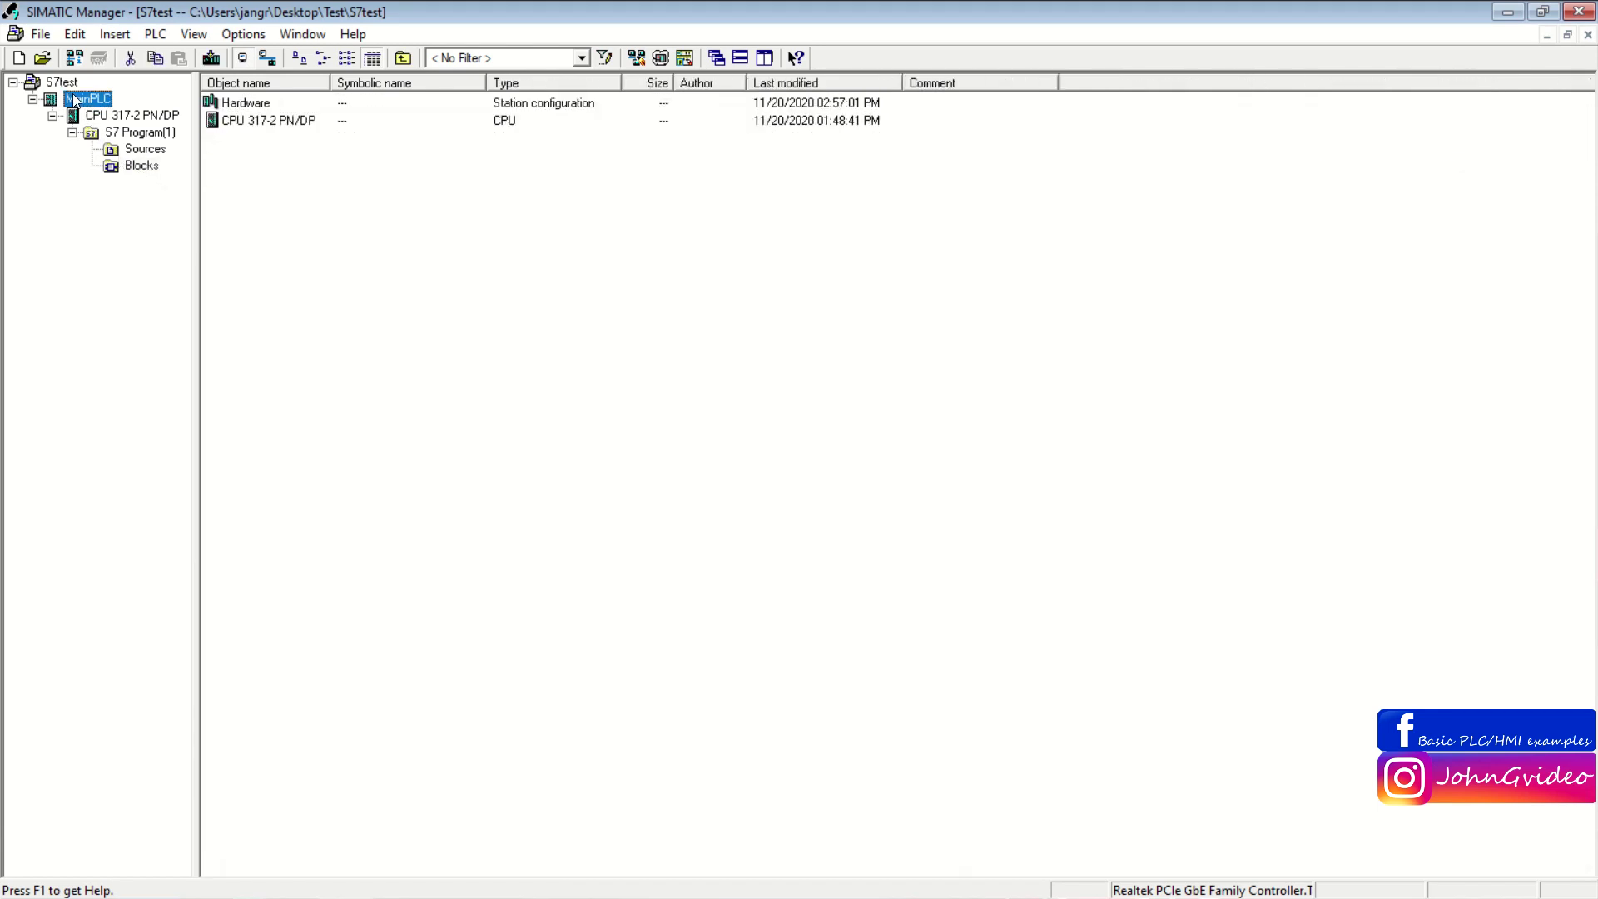
Open MainPLC's Hardware in HW Config and select the PROFINET IO system.
click(231, 102)
double_click(230, 103)
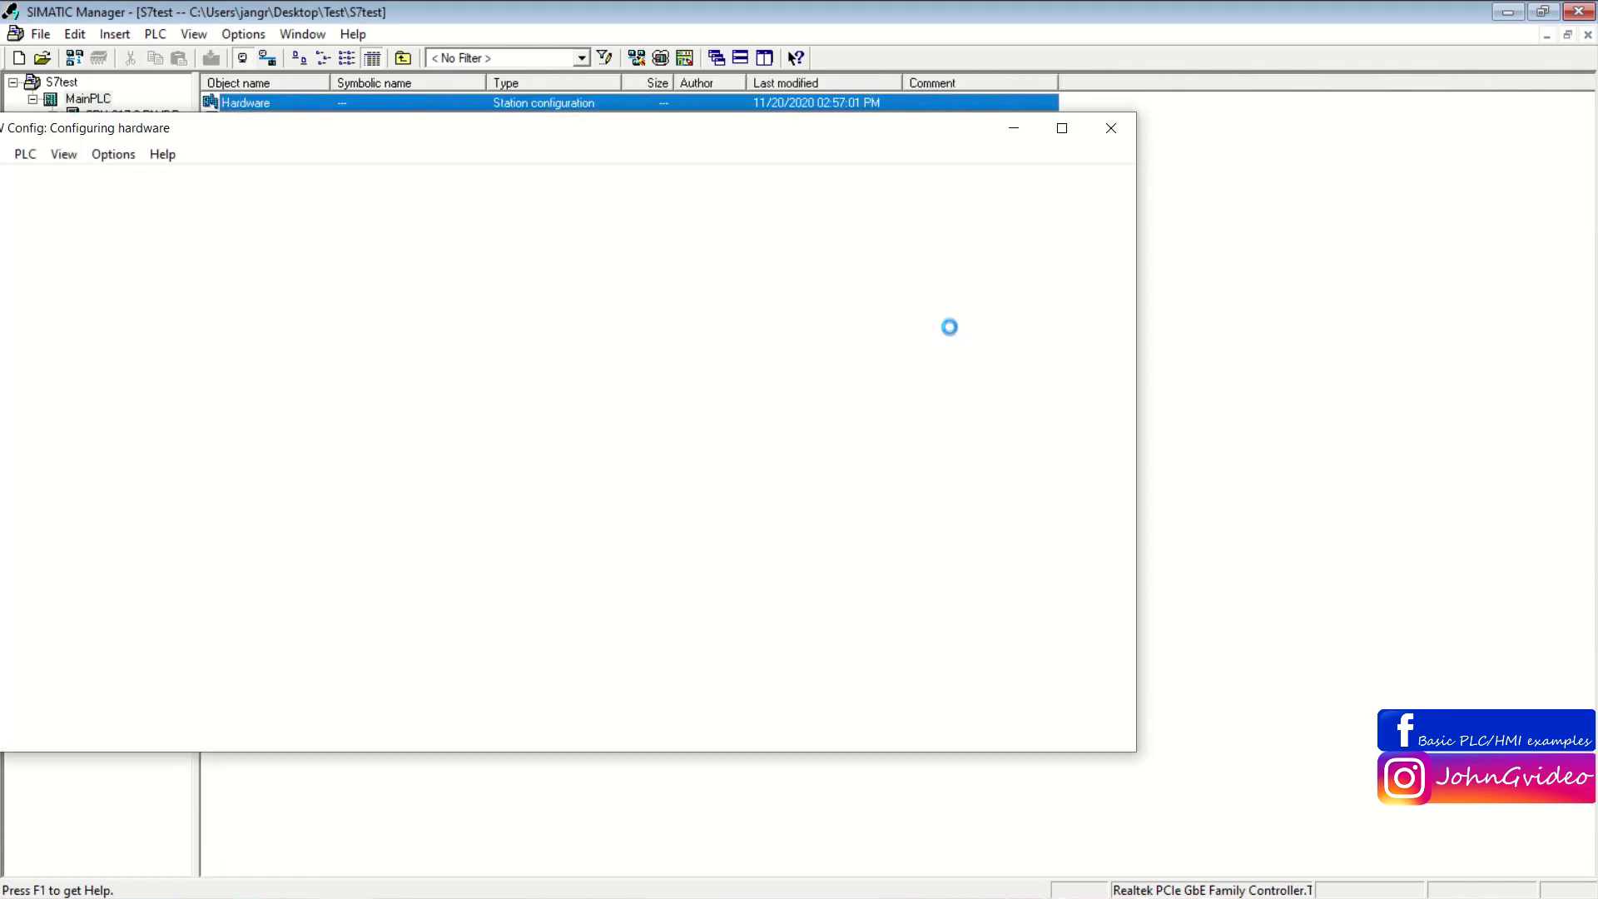
drag(947, 140, 985, 147)
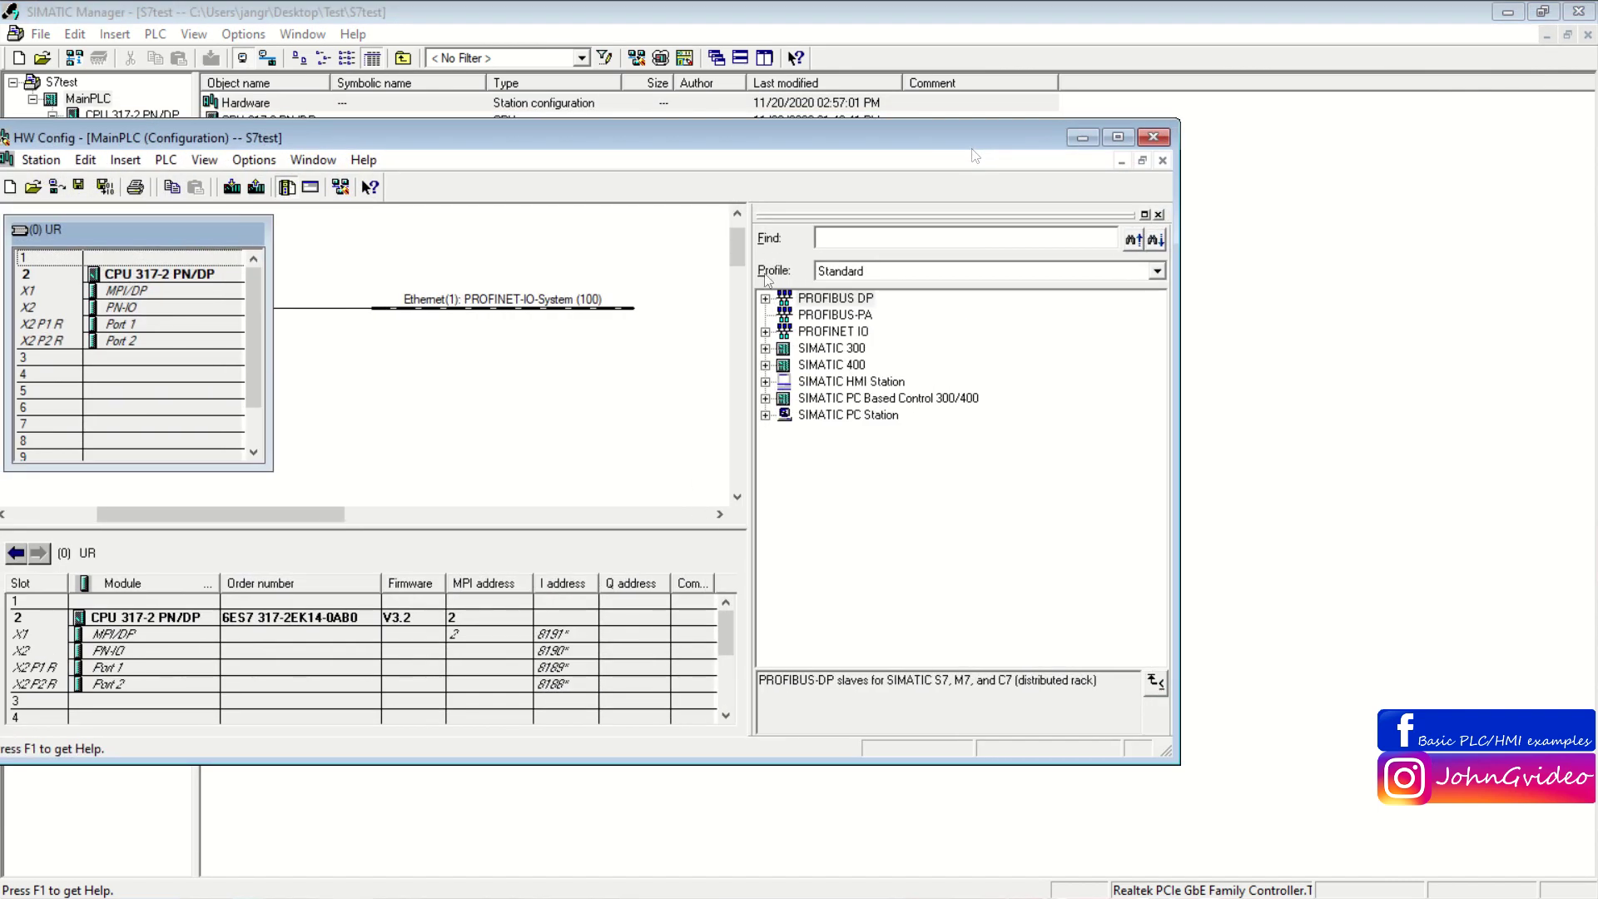
click(539, 307)
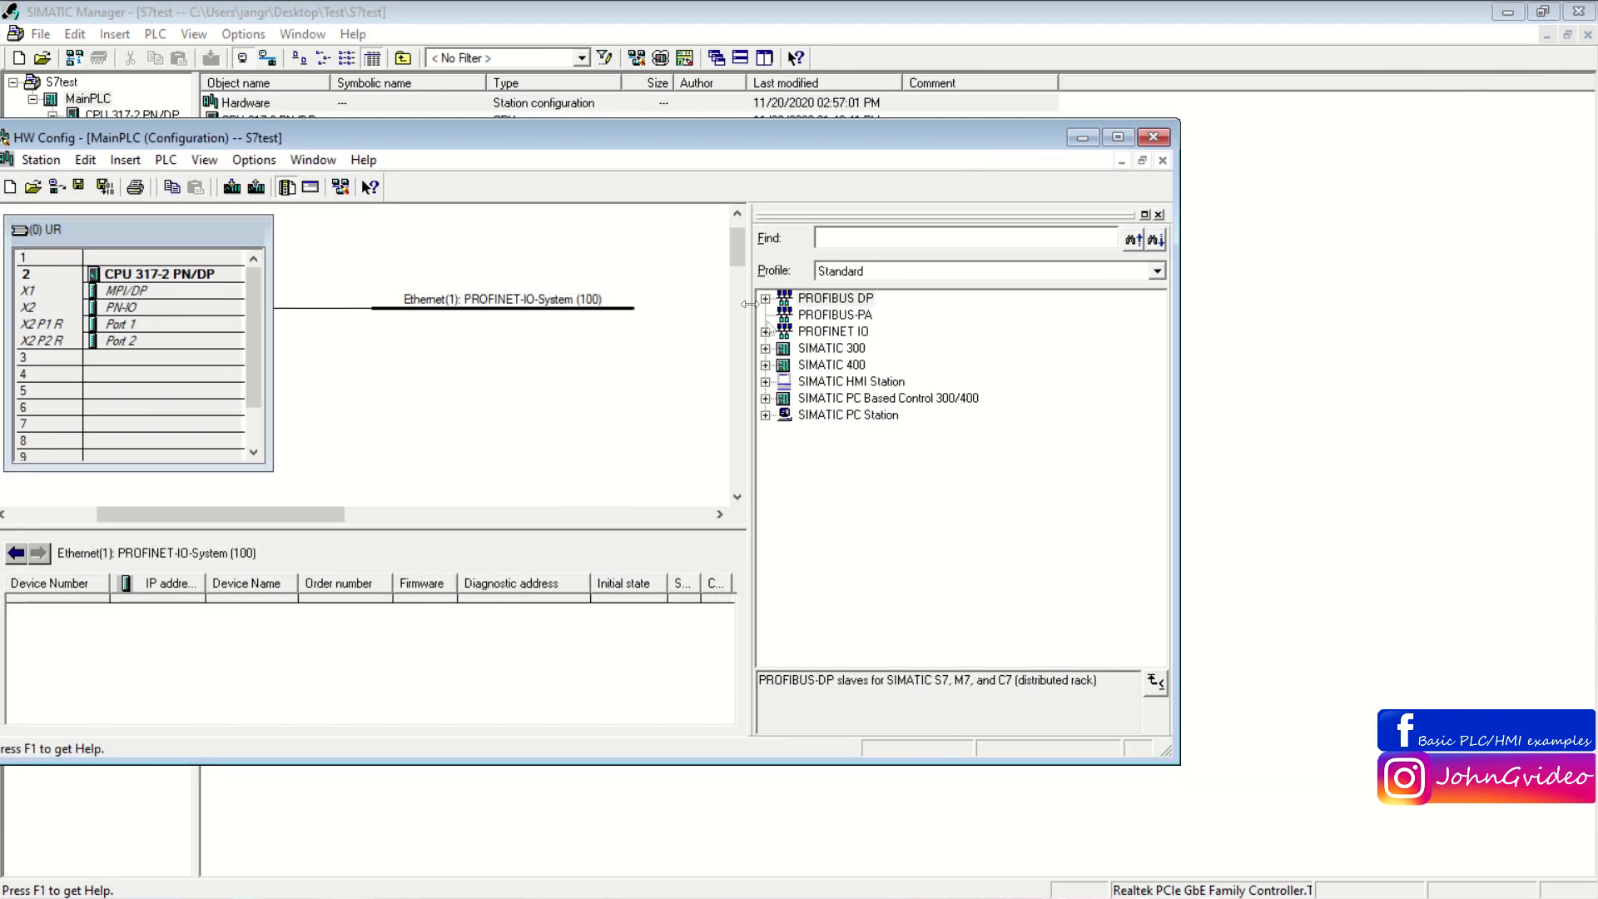
Drag SINAMICS G120C PN V4.7 from the PROFINET IO Drives catalog onto the PROFINET line.
click(767, 331)
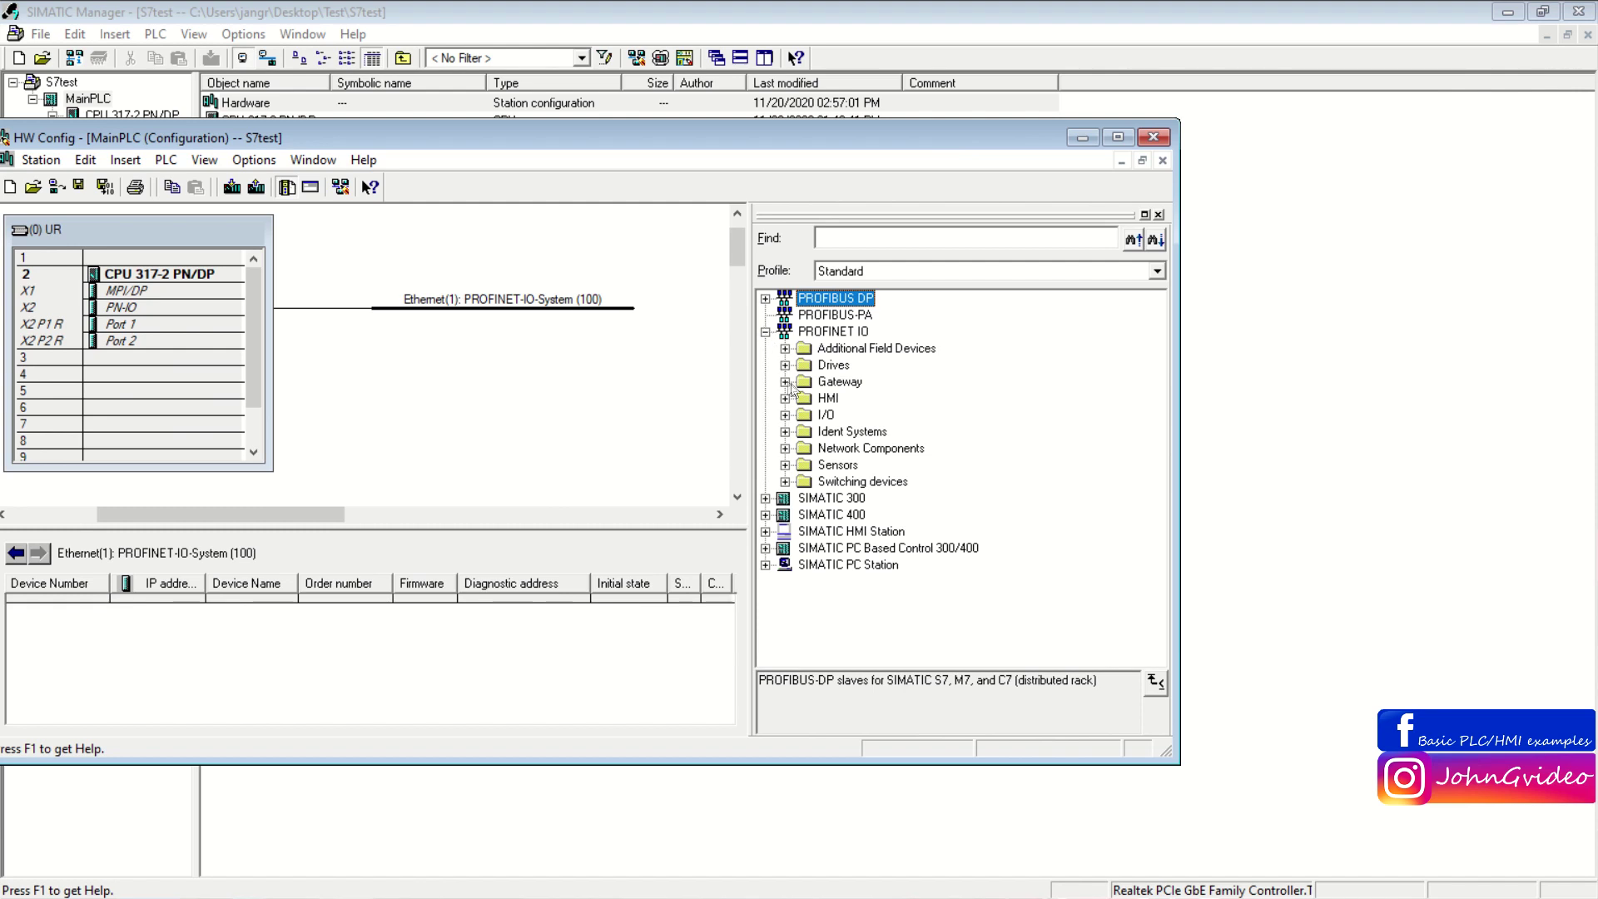
click(784, 365)
click(804, 382)
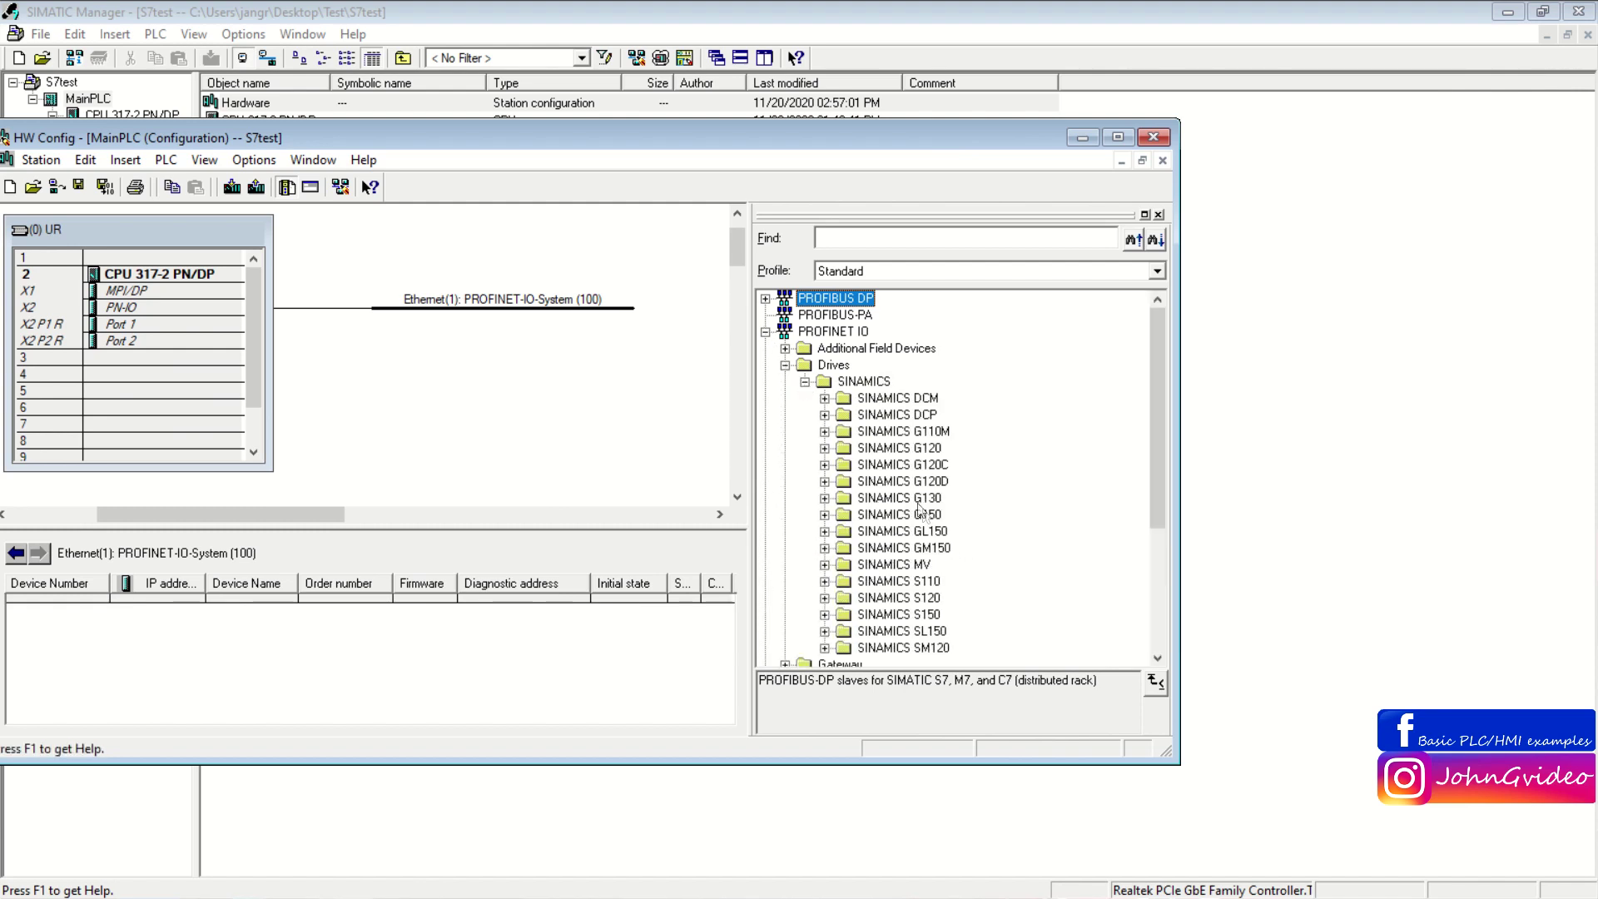
click(903, 465)
click(824, 465)
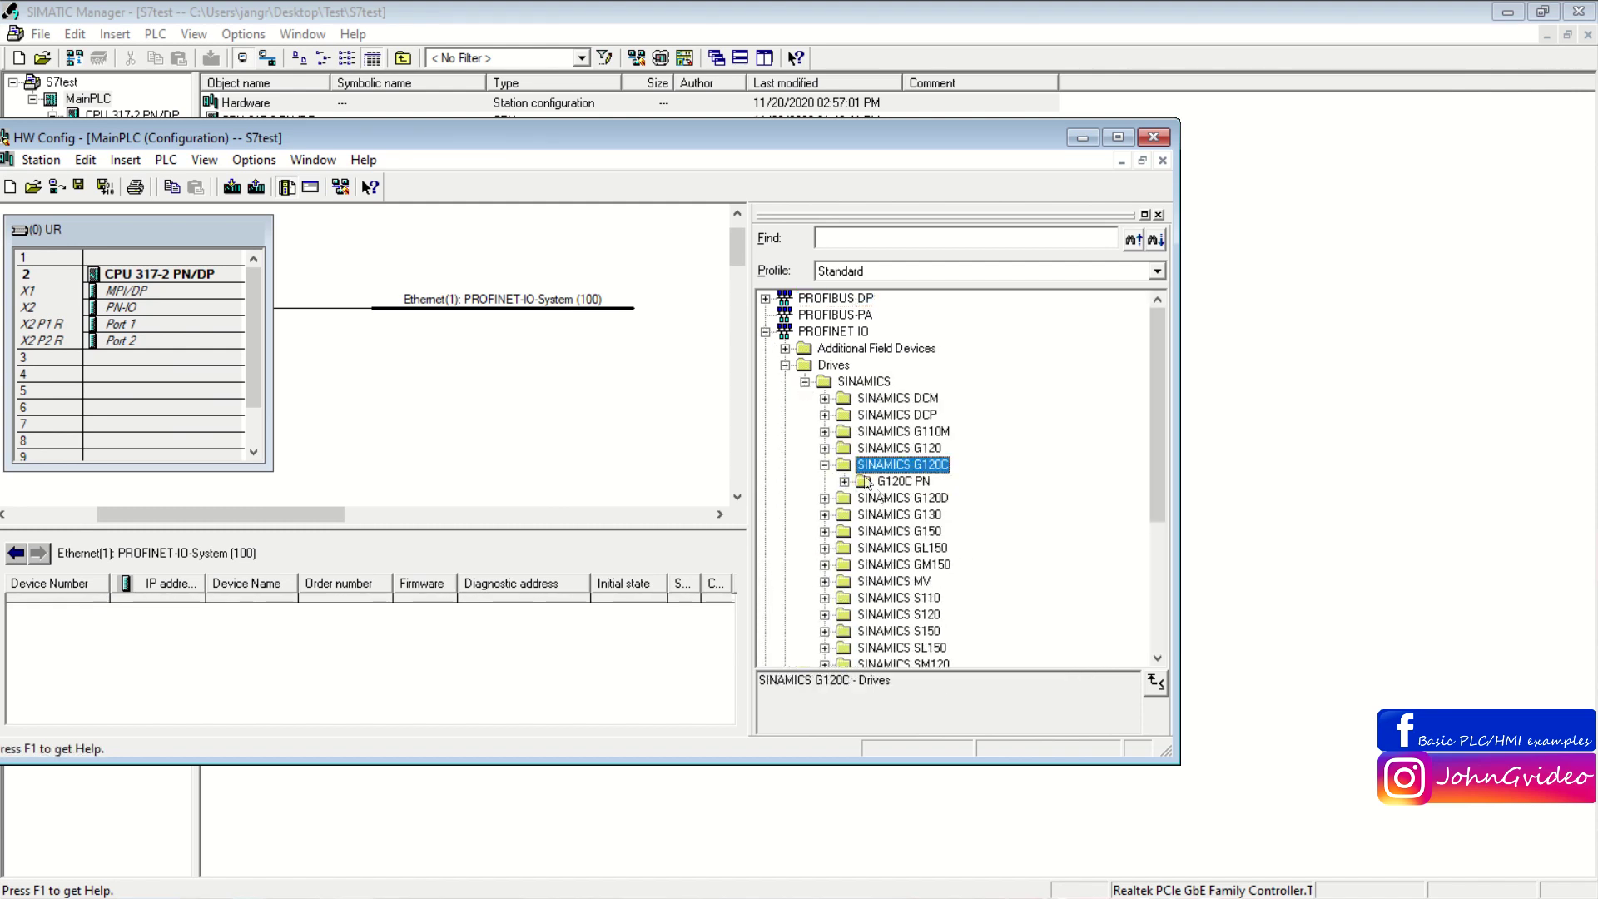
click(844, 481)
drag(908, 531, 537, 306)
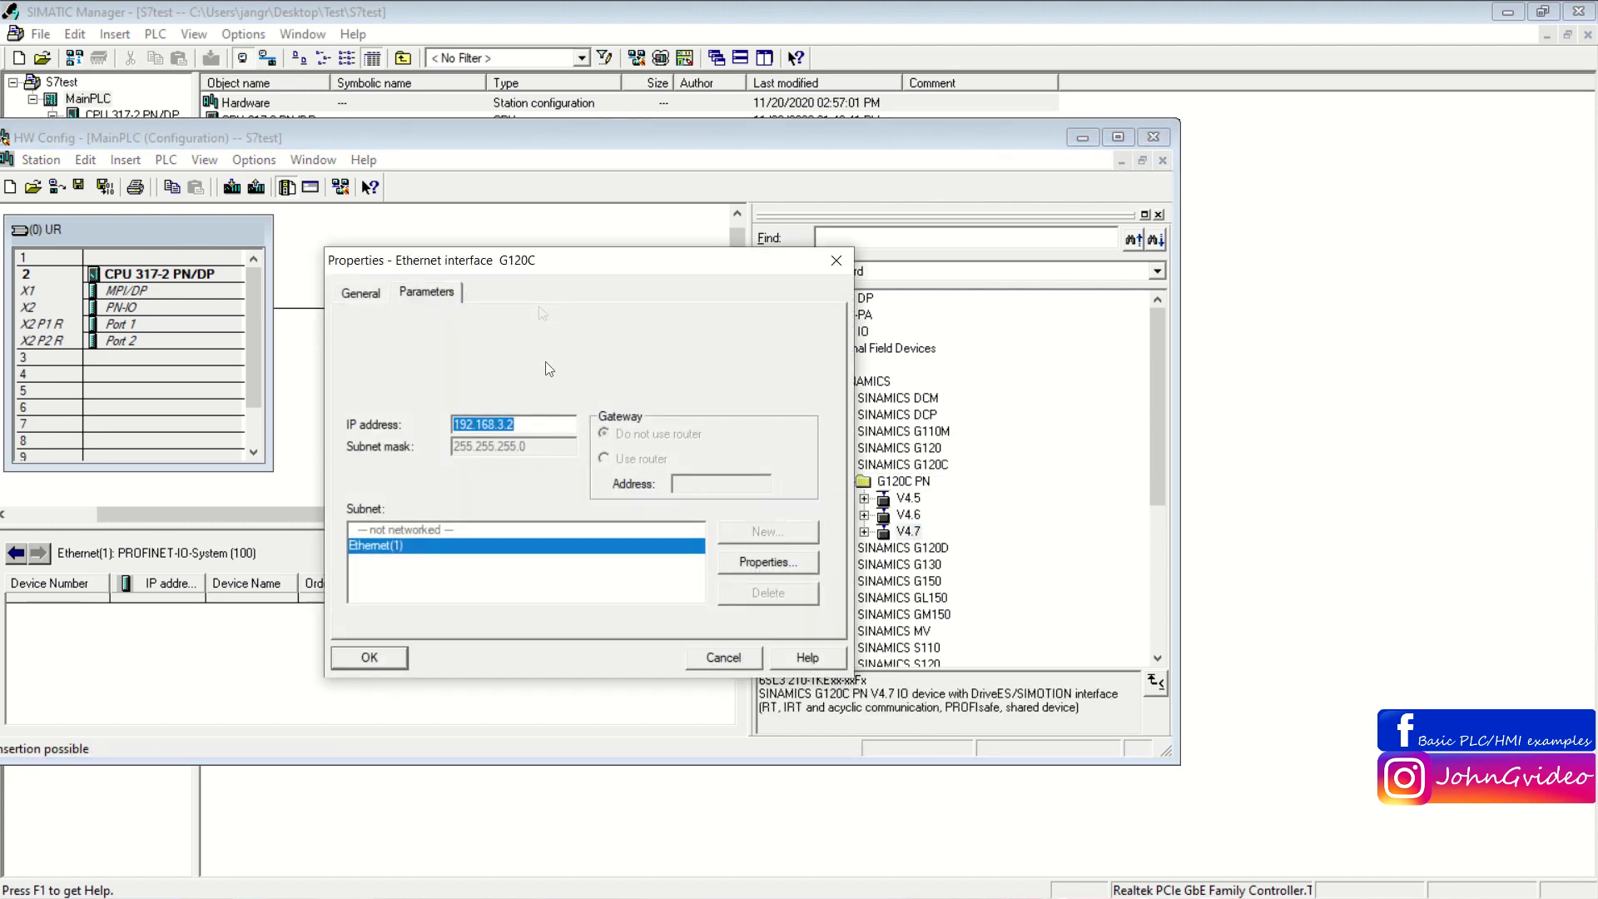
Confirm both G120C property dialogs, then save and compile the station configuration.
click(368, 658)
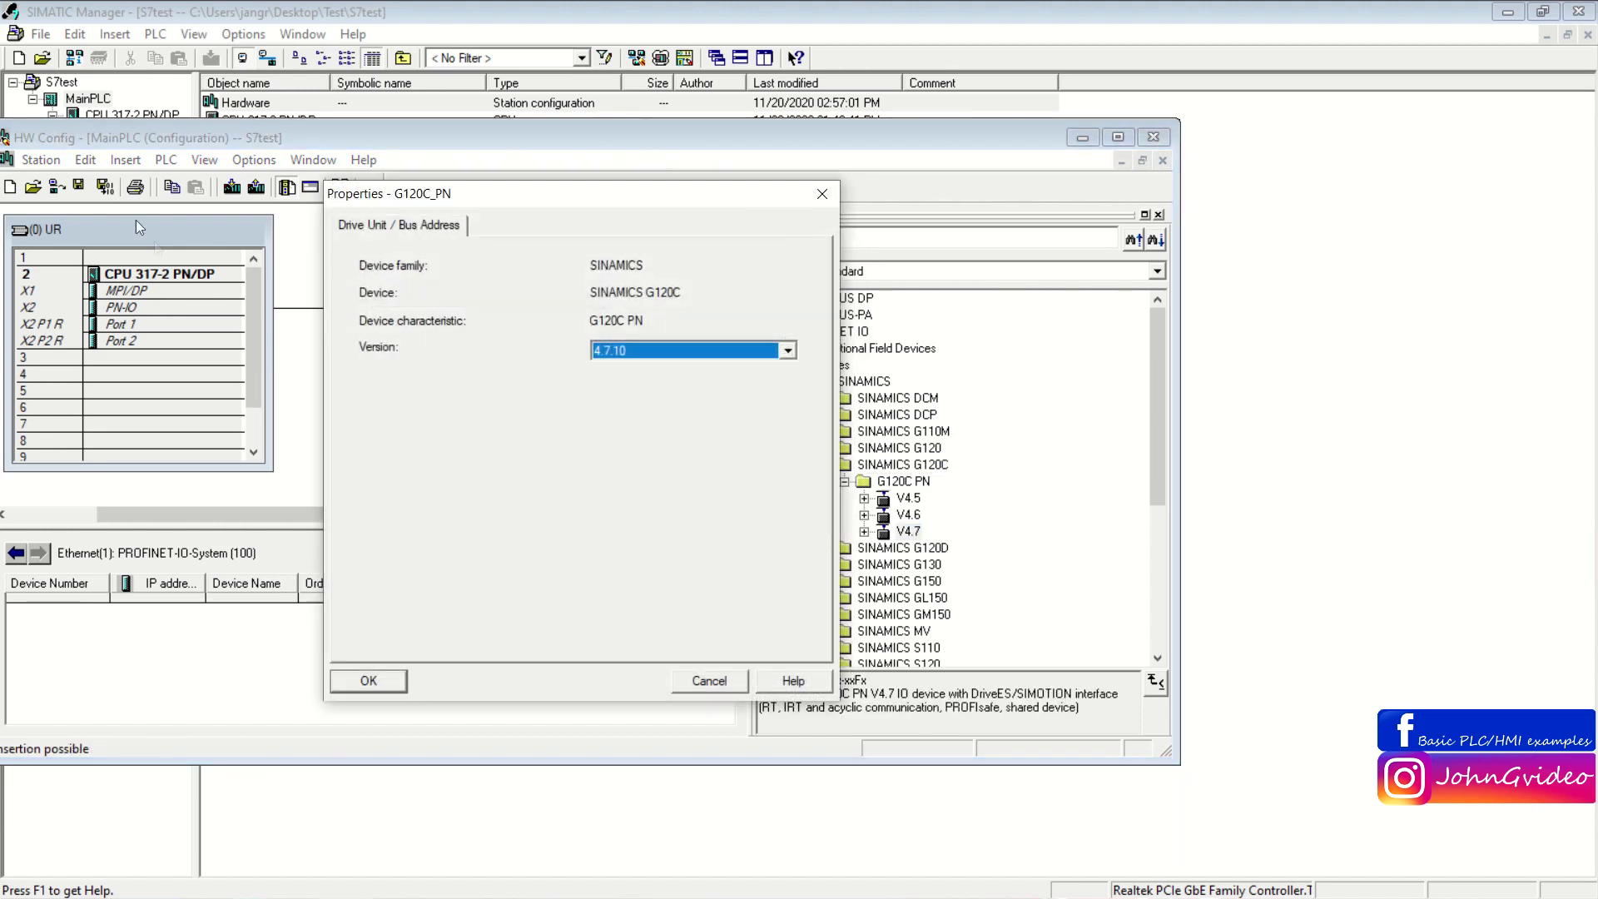
click(364, 678)
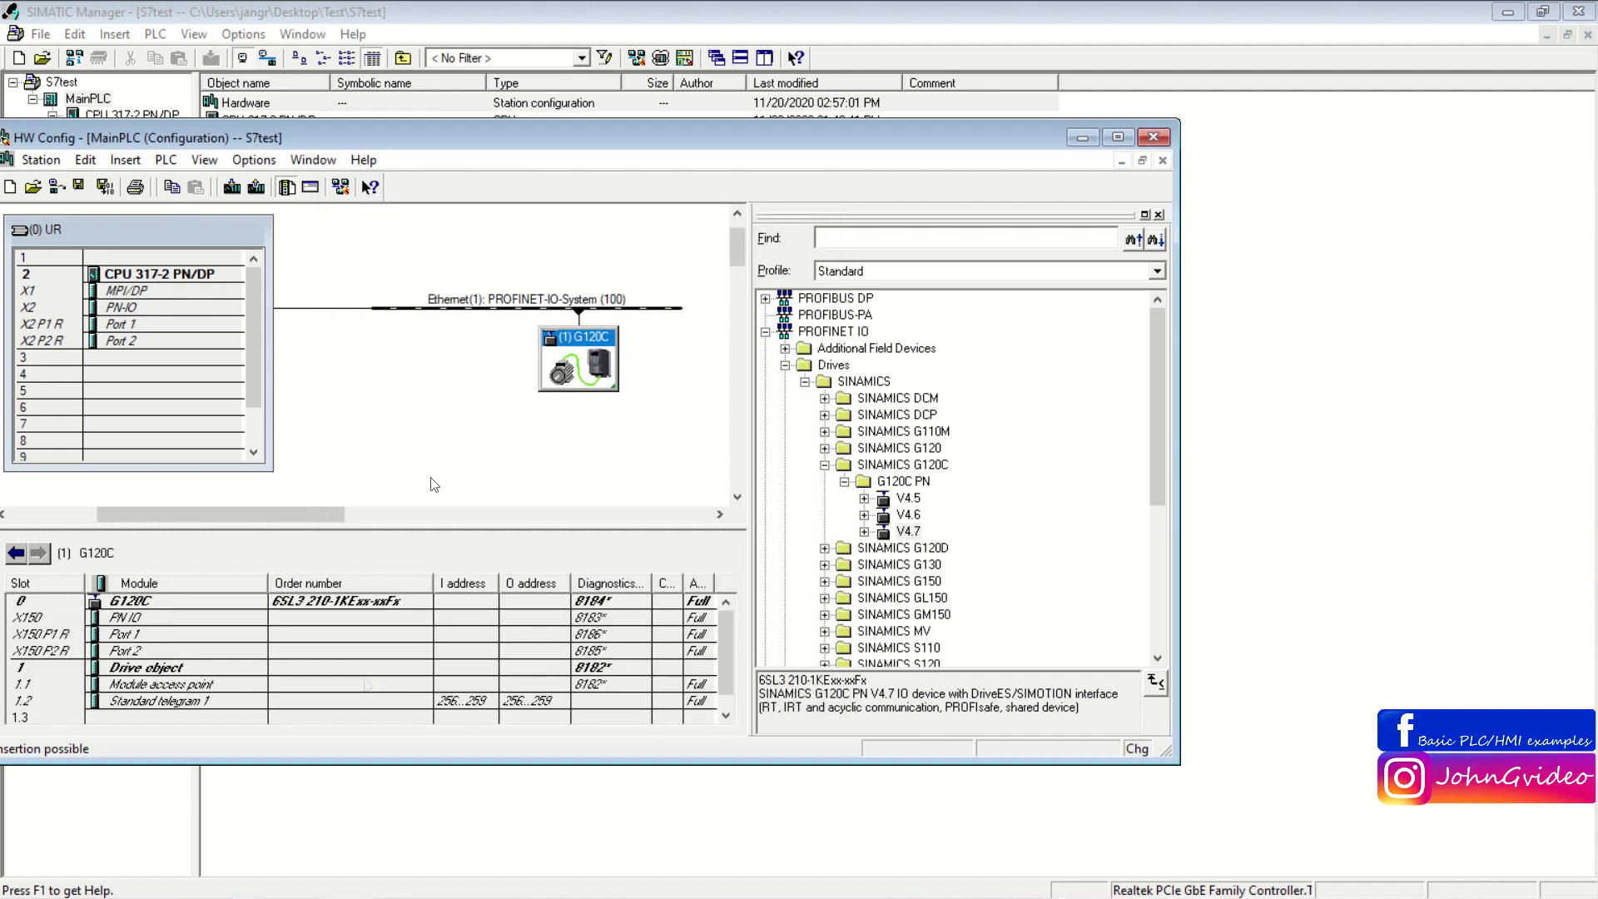
click(102, 186)
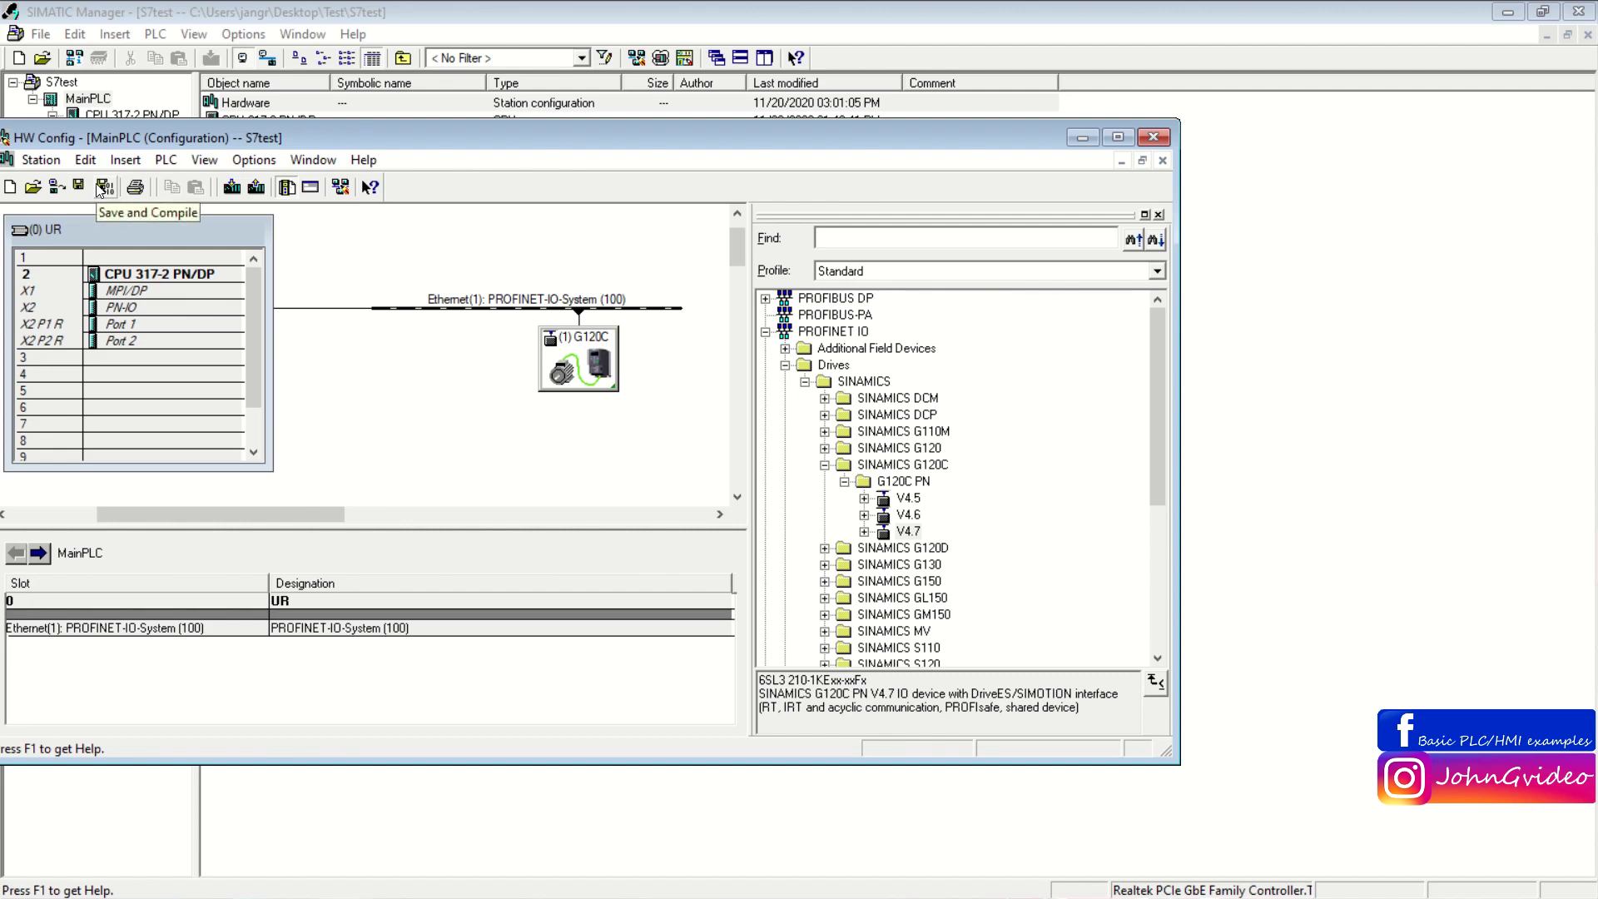
Close HW Config and rerun Compare Blocks on the Blocks folder, ONLINE/offline with SDBs.
click(1153, 138)
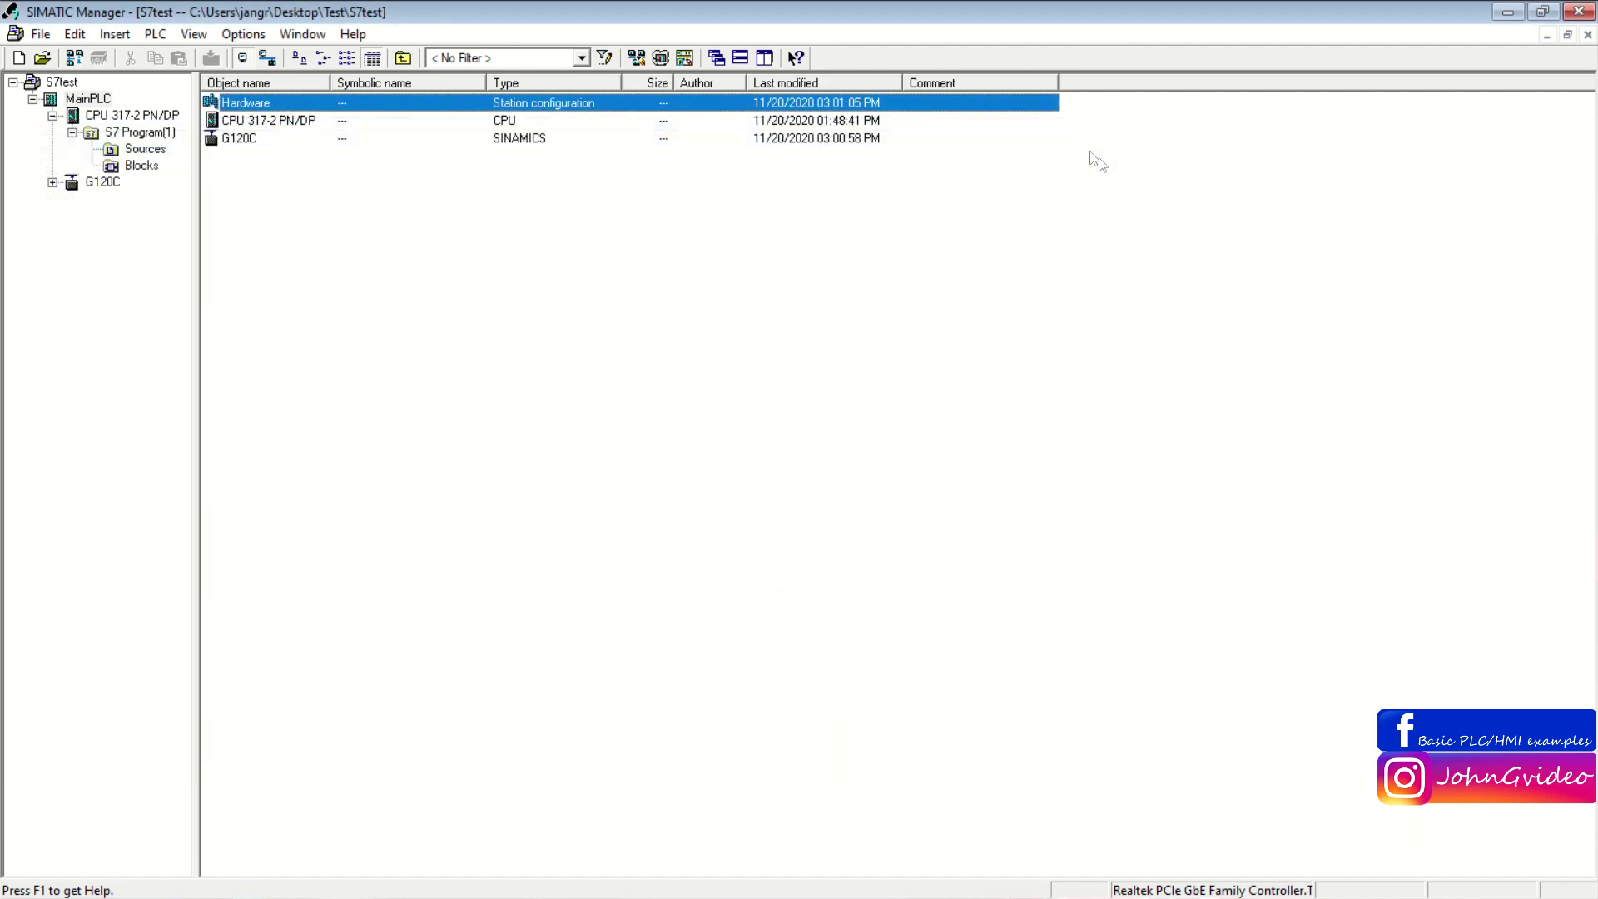
click(139, 165)
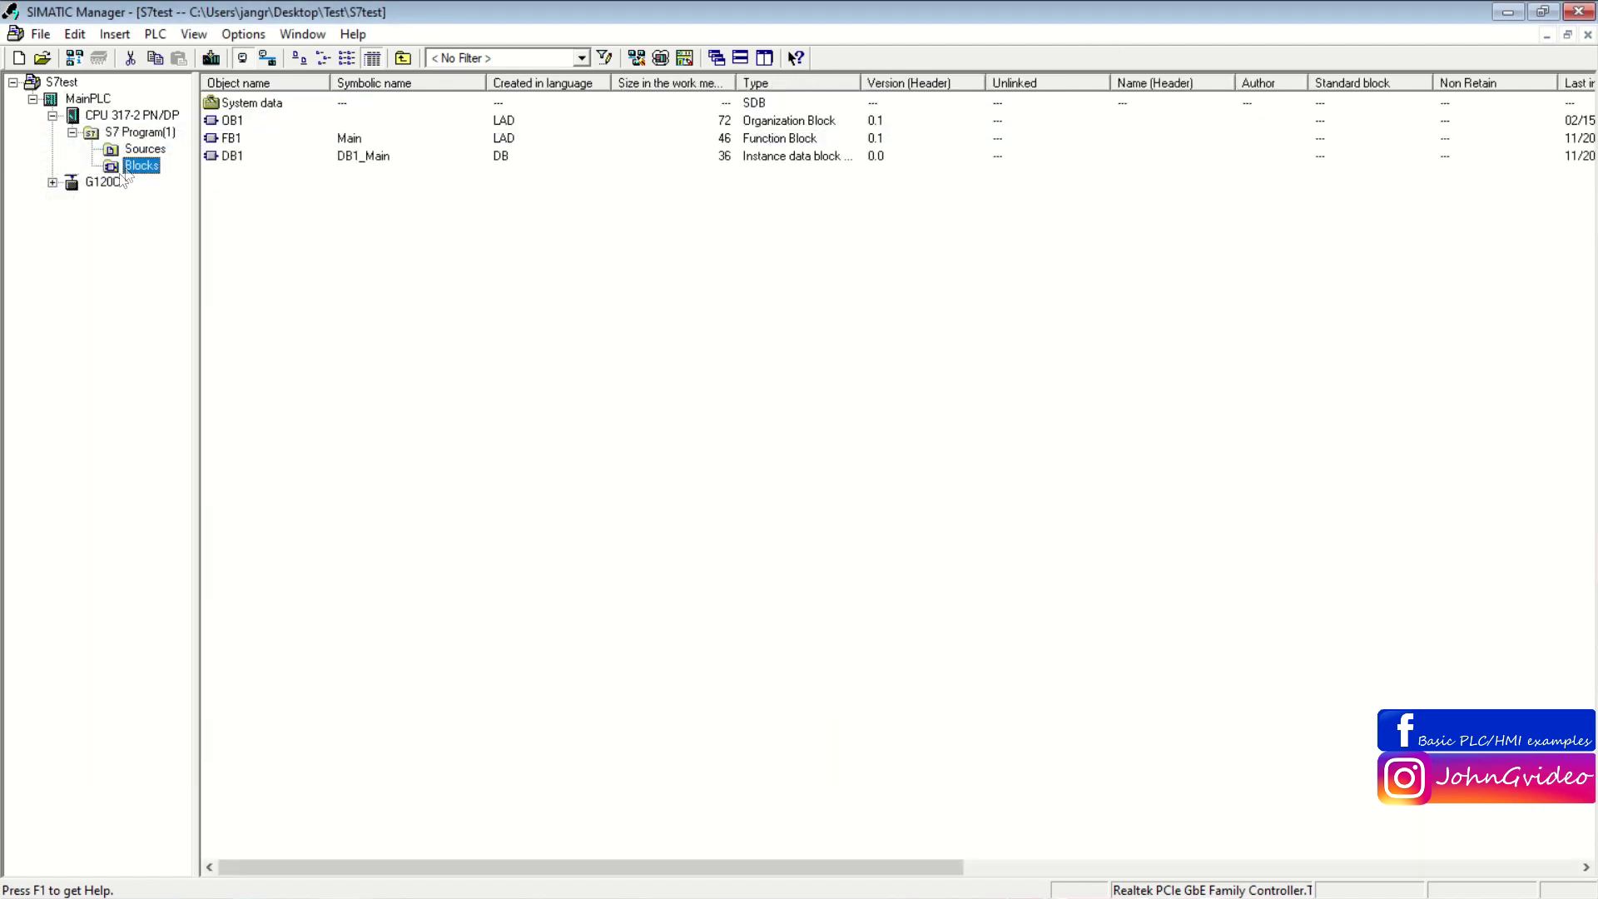
right_click(104, 183)
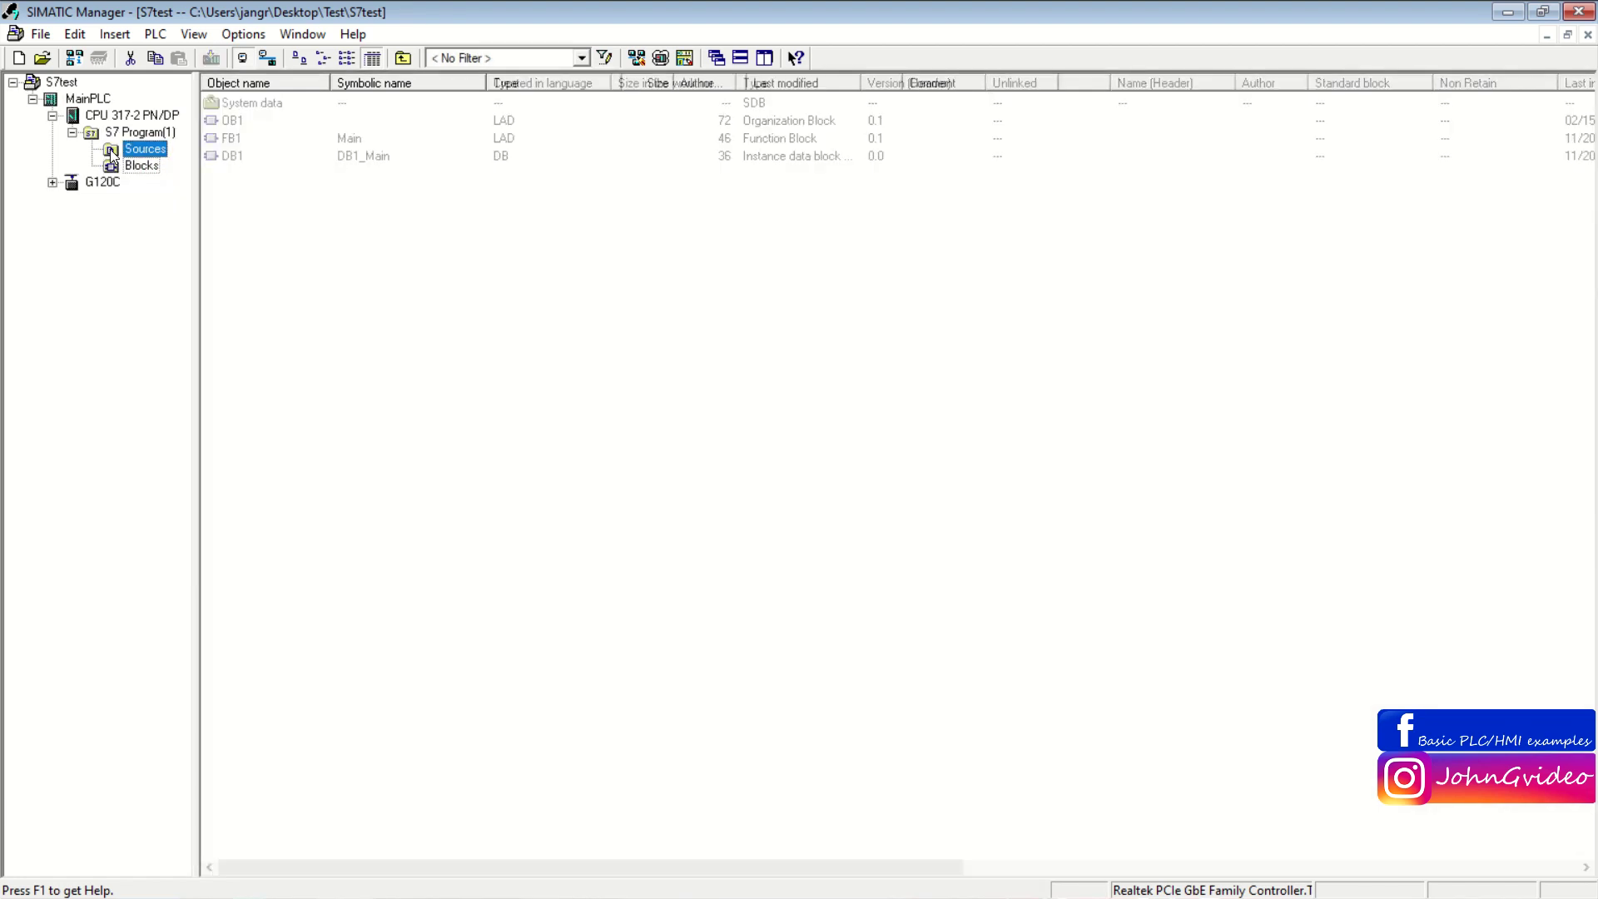
click(109, 149)
right_click(114, 166)
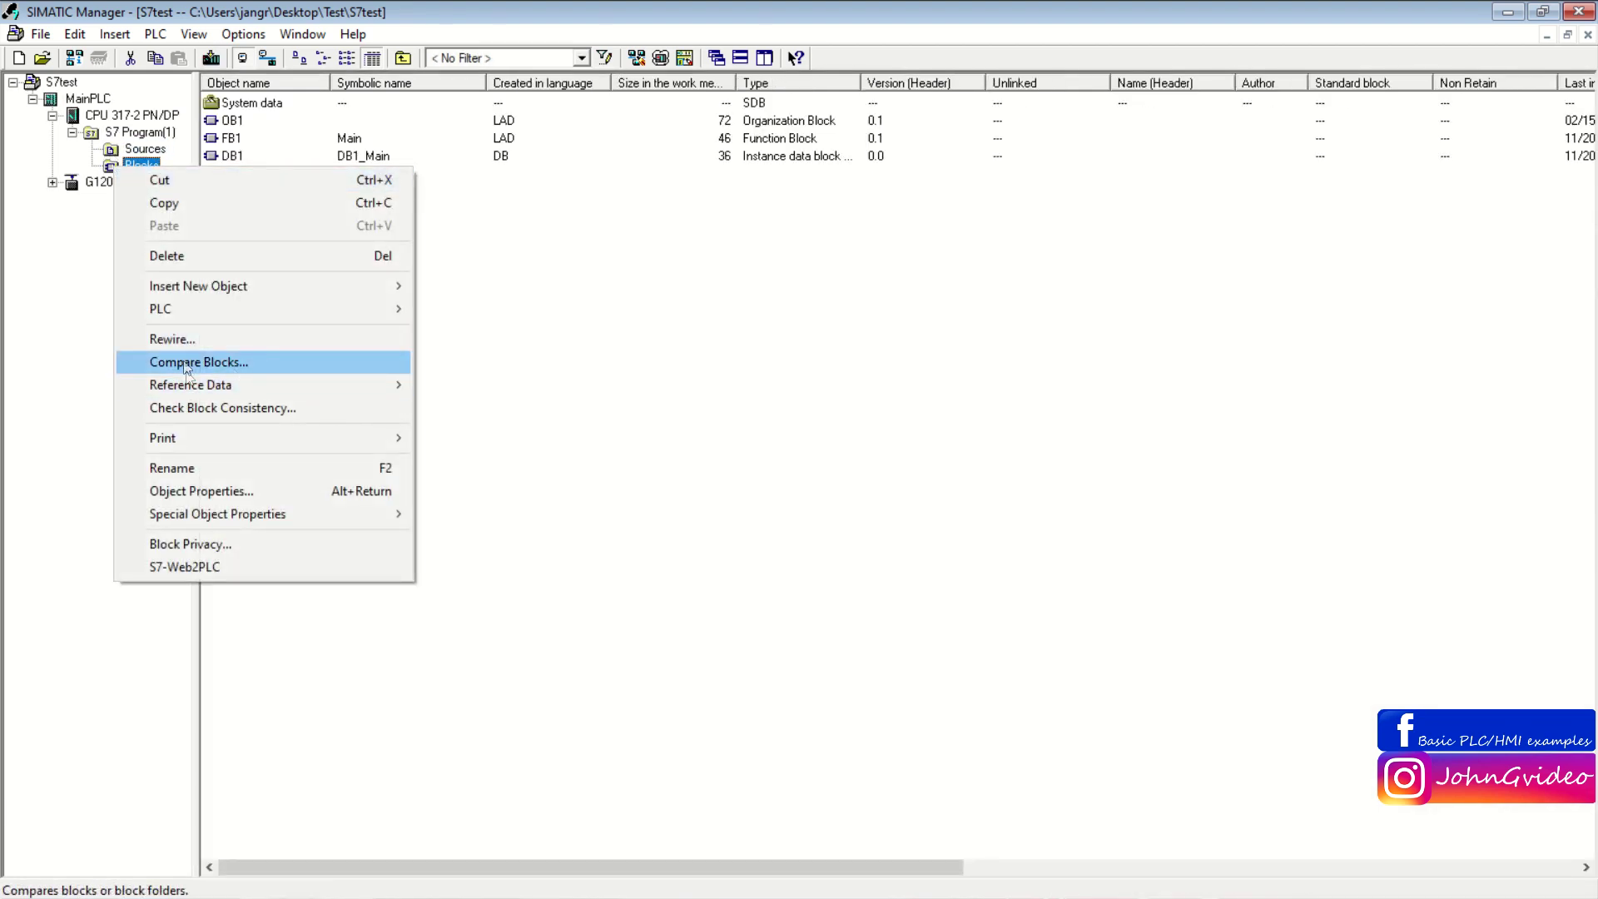
click(279, 365)
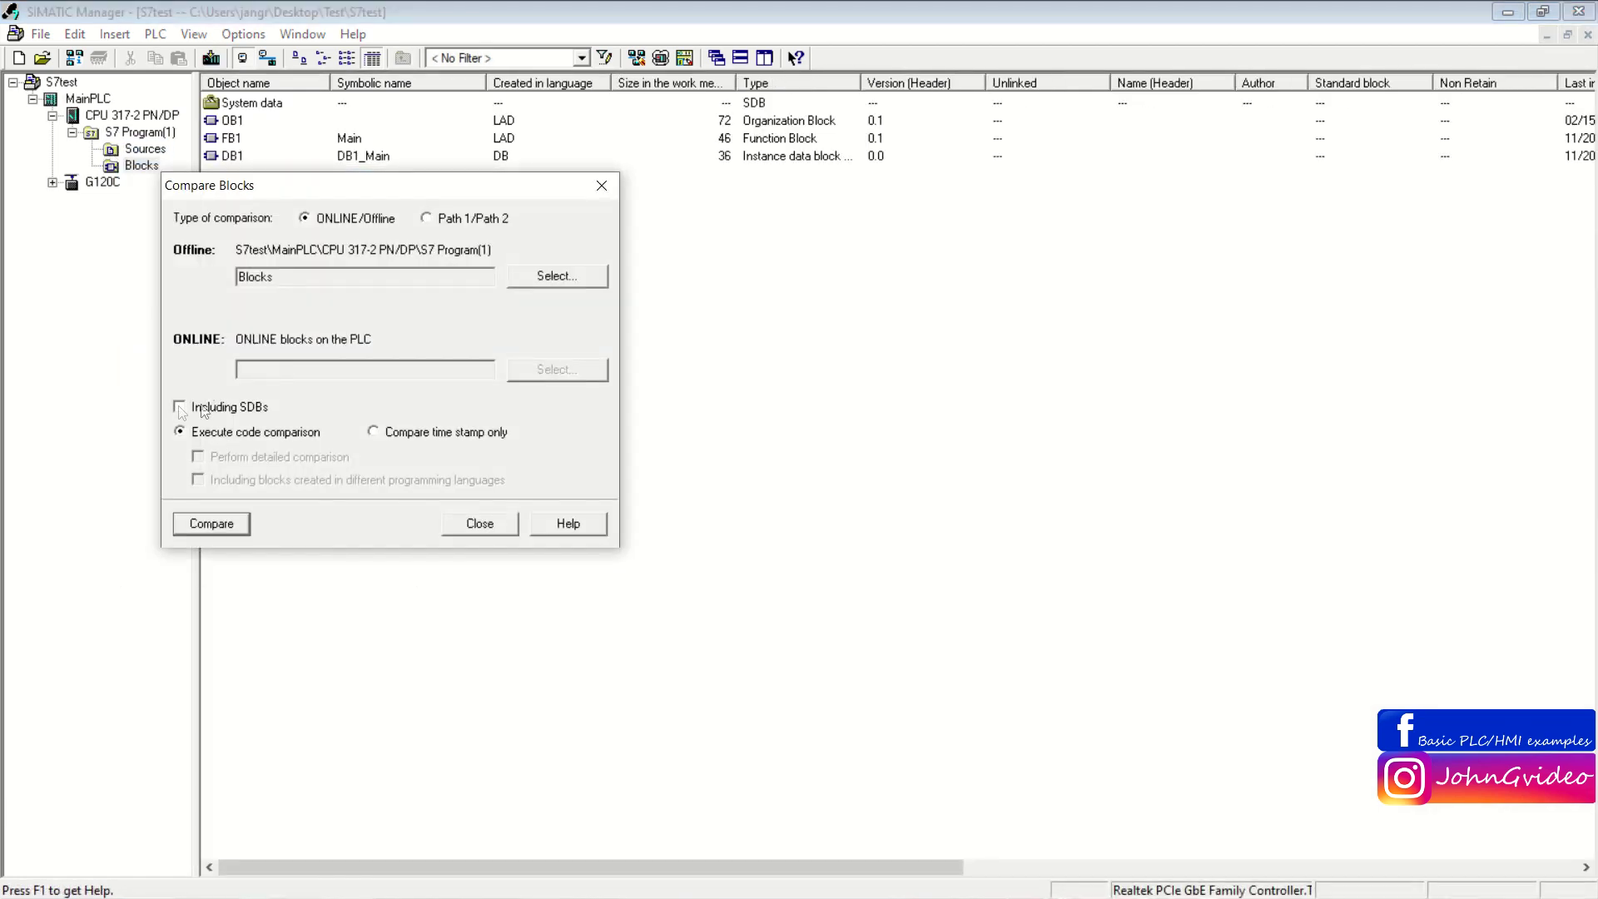
click(209, 519)
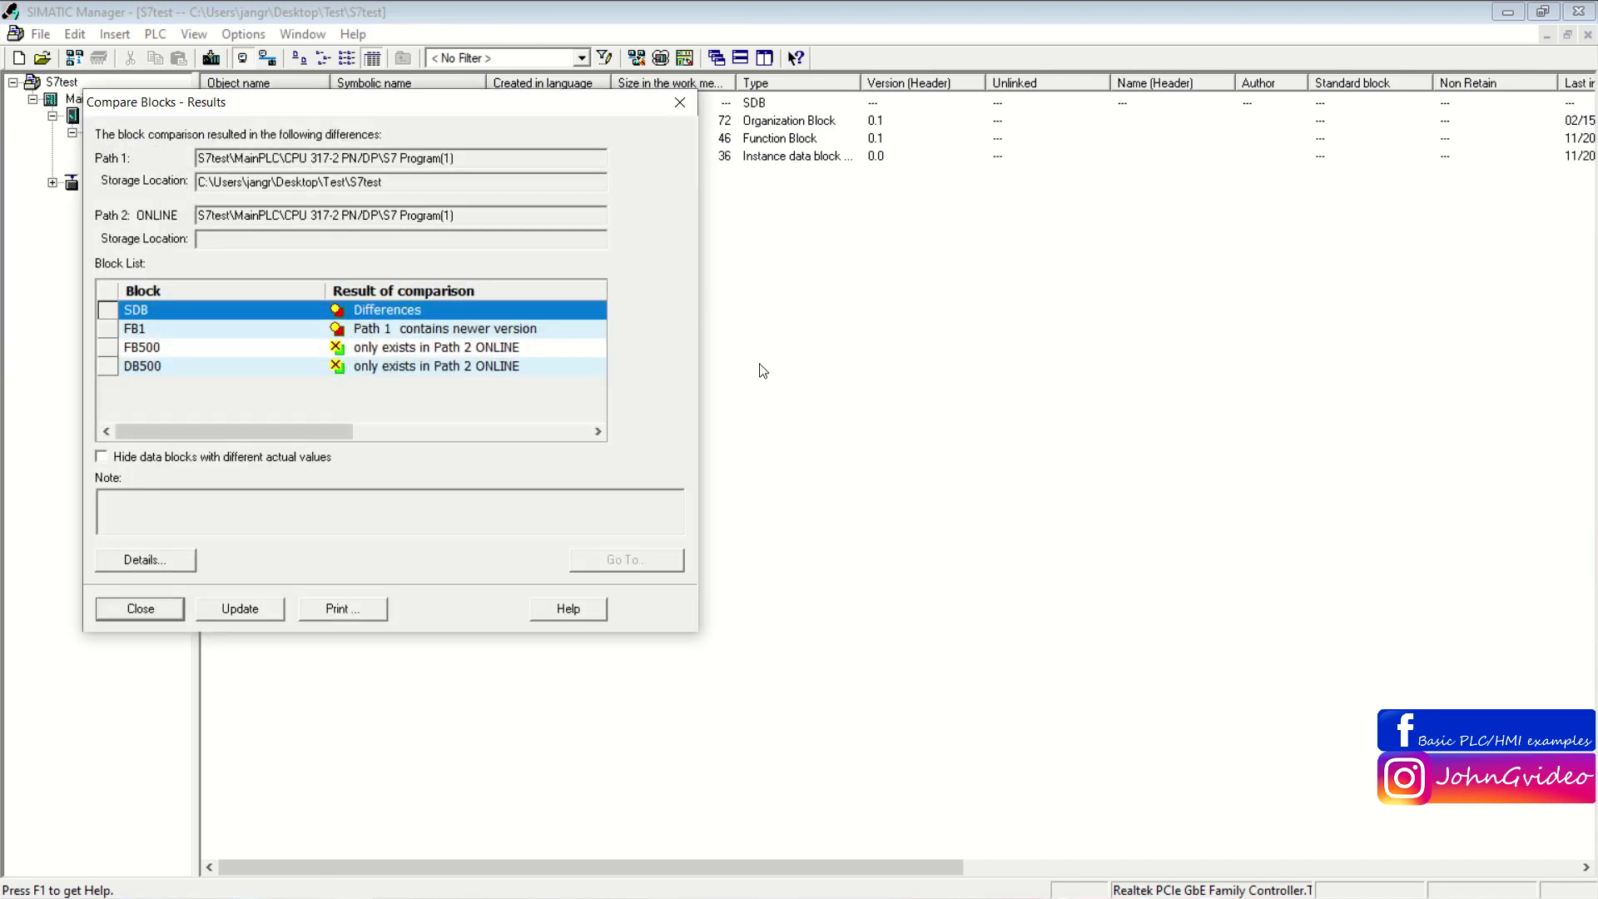
drag(508, 102, 1052, 187)
click(749, 415)
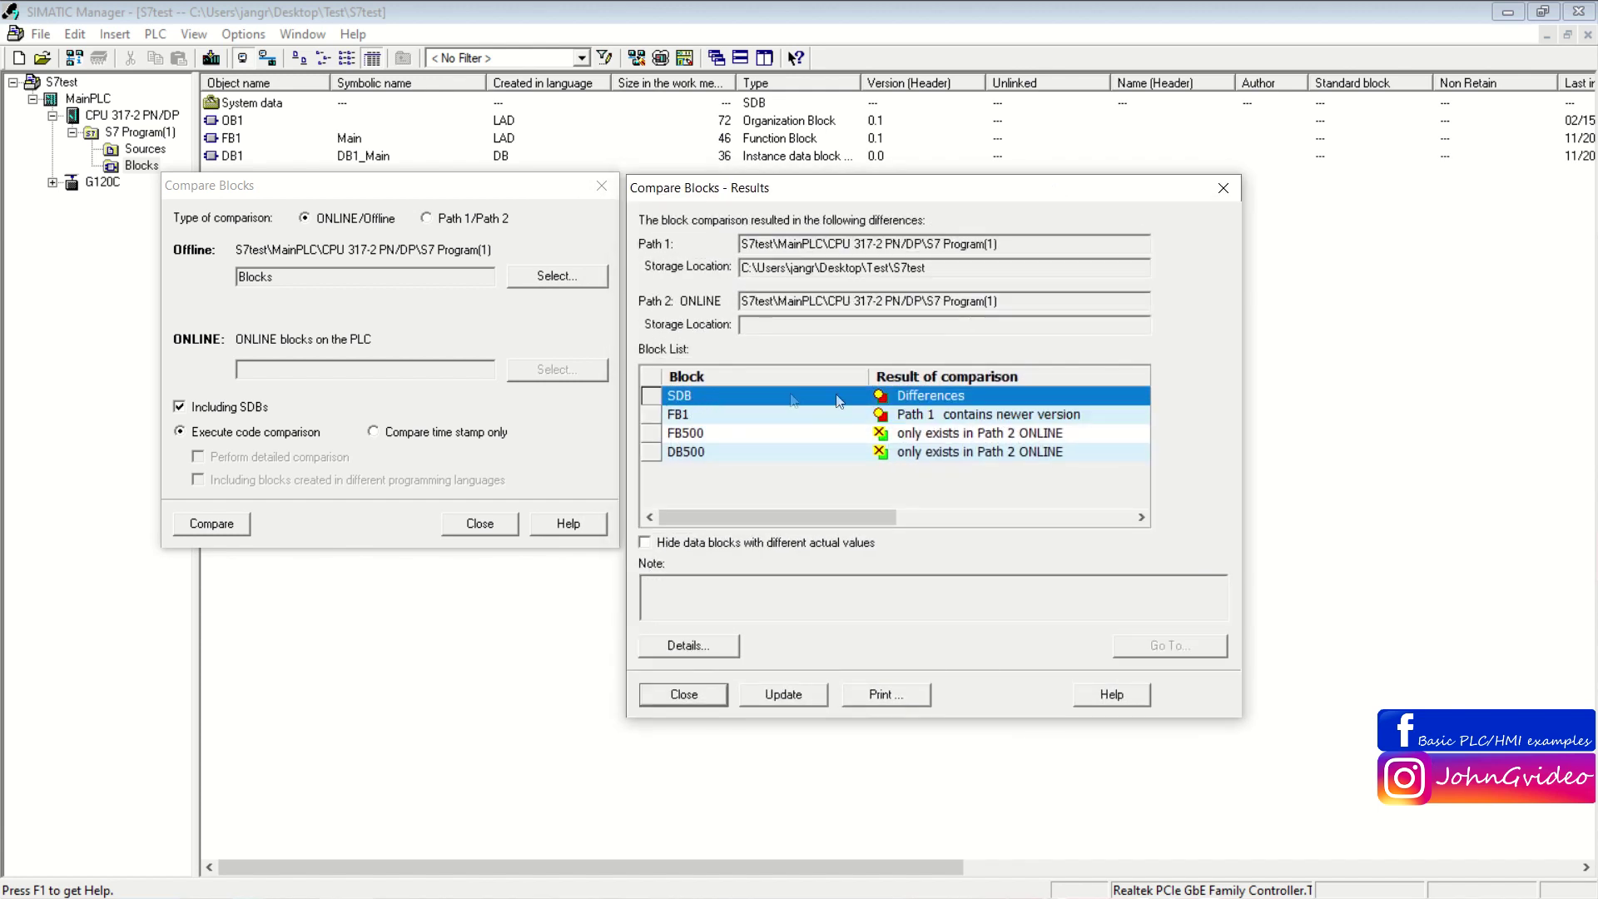
click(683, 645)
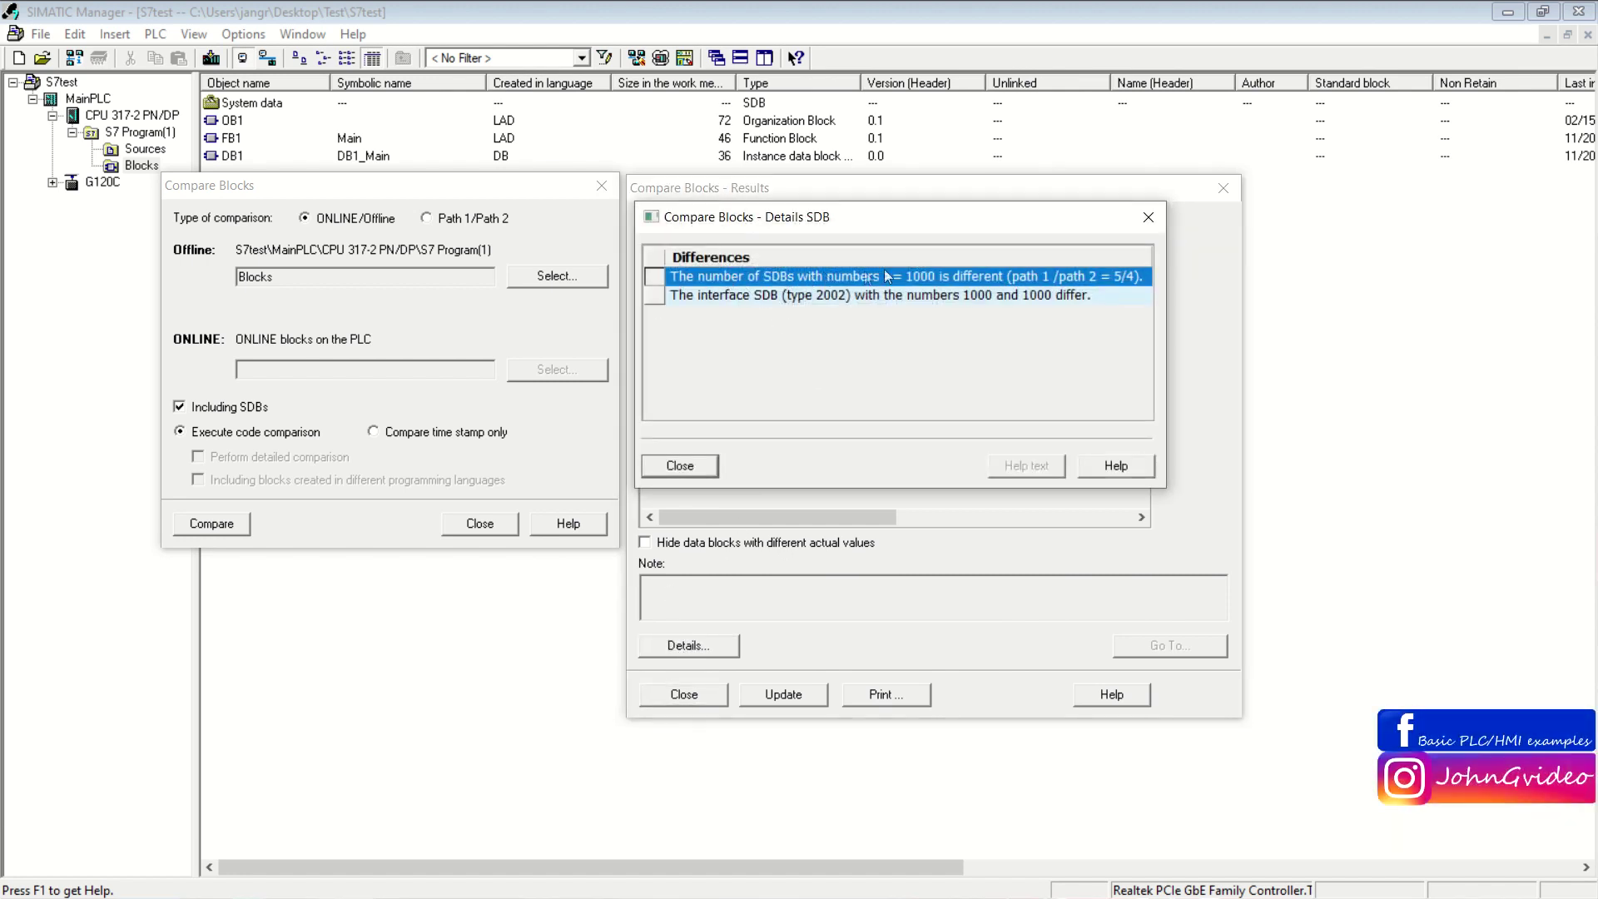
click(1149, 216)
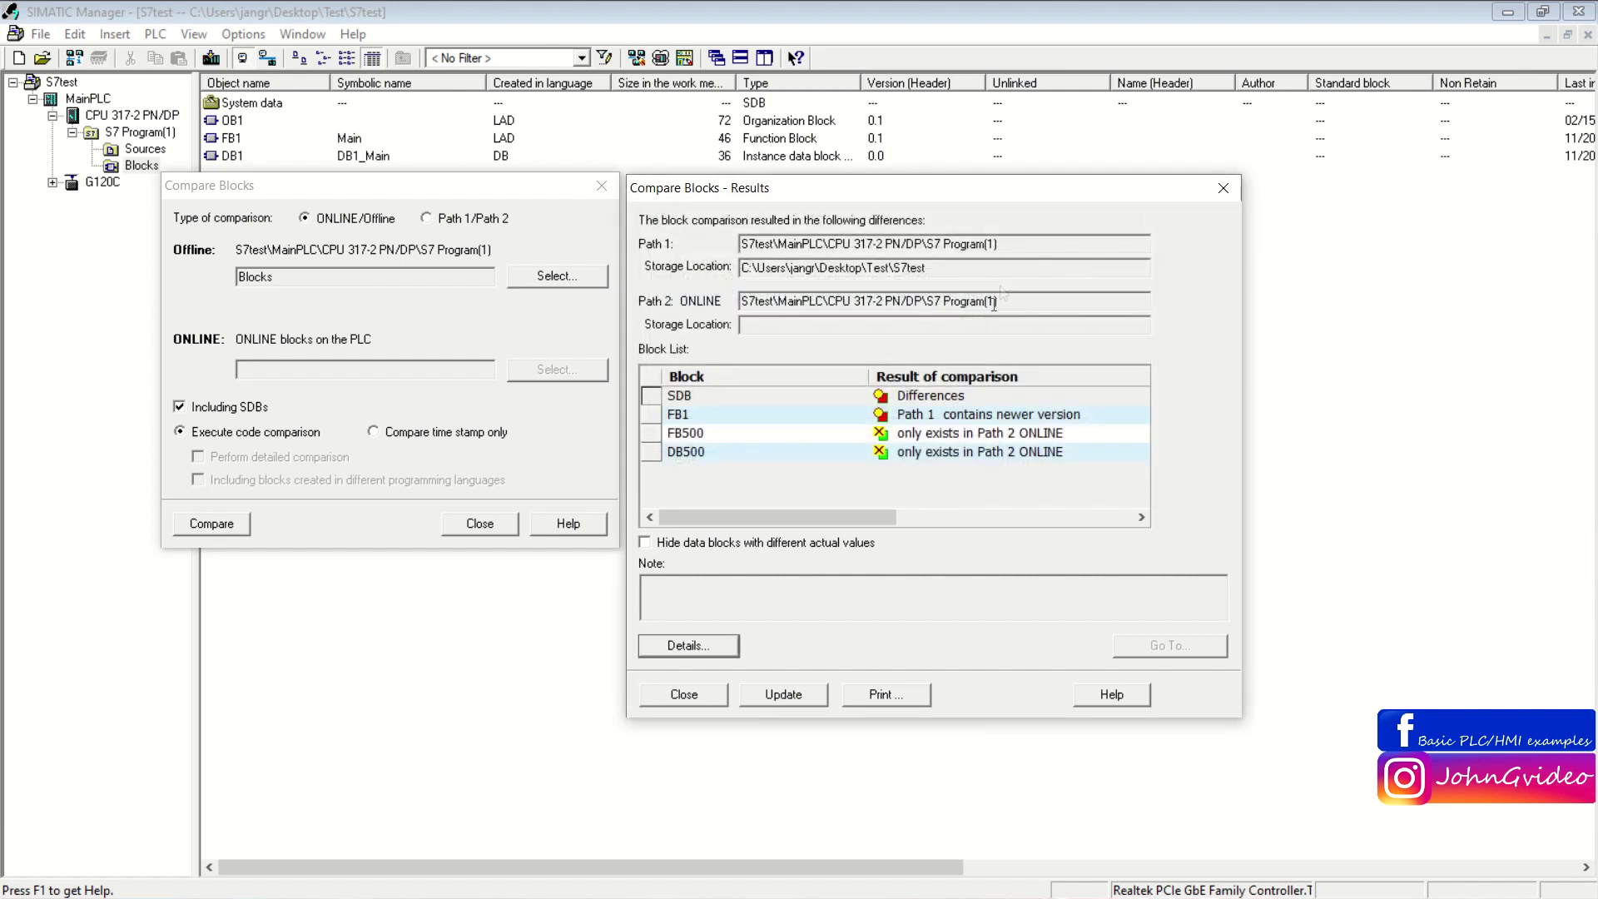
click(1036, 396)
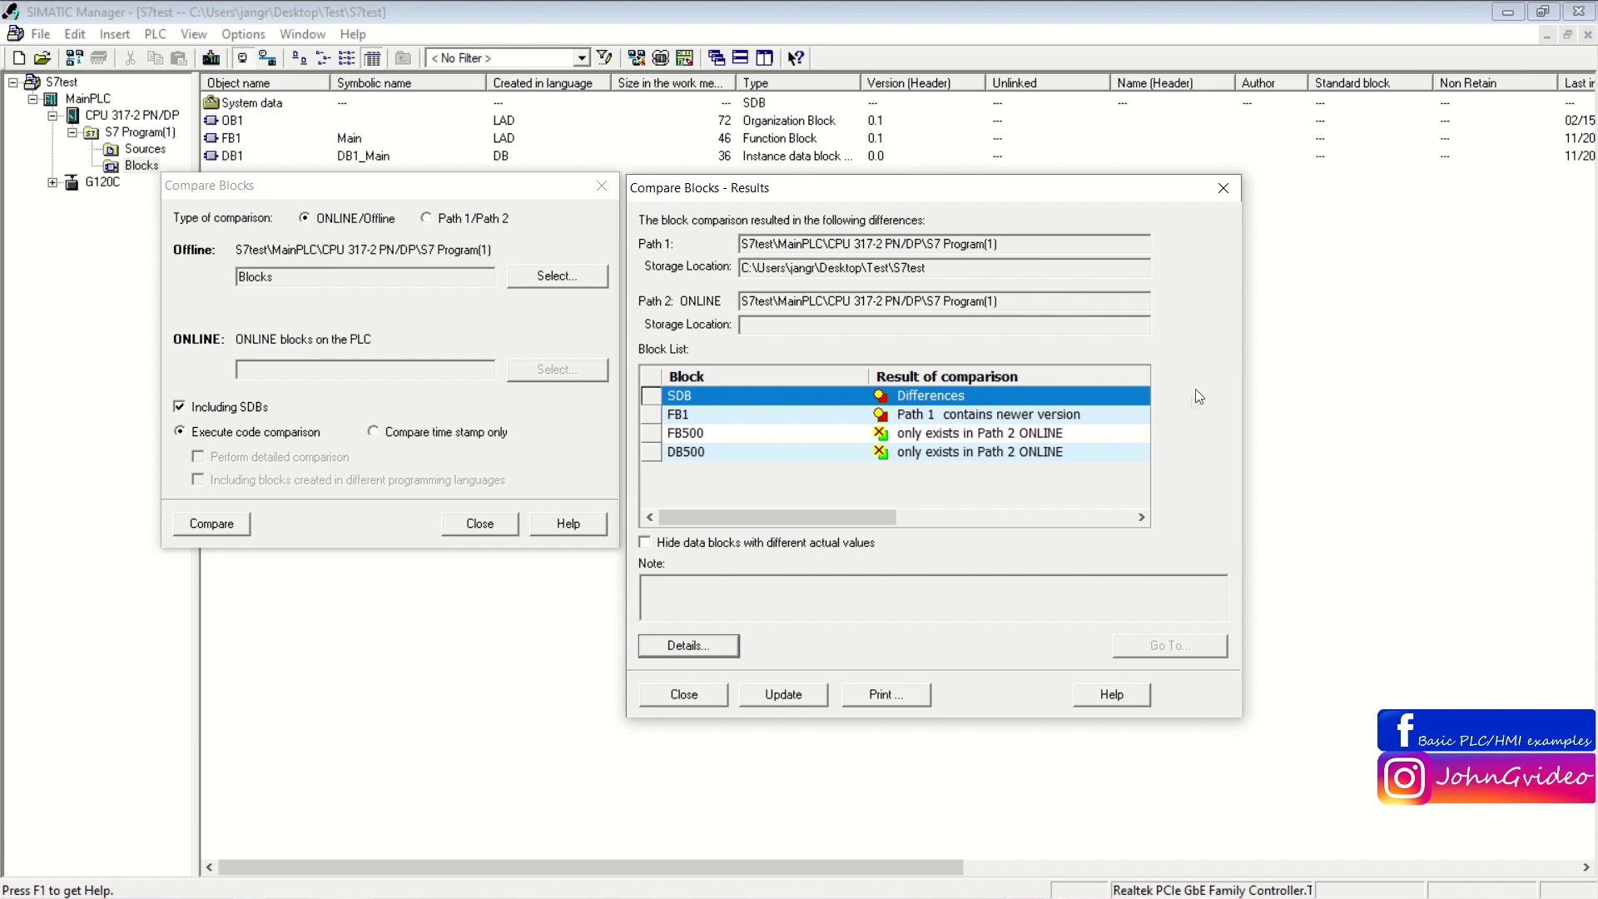
click(1222, 189)
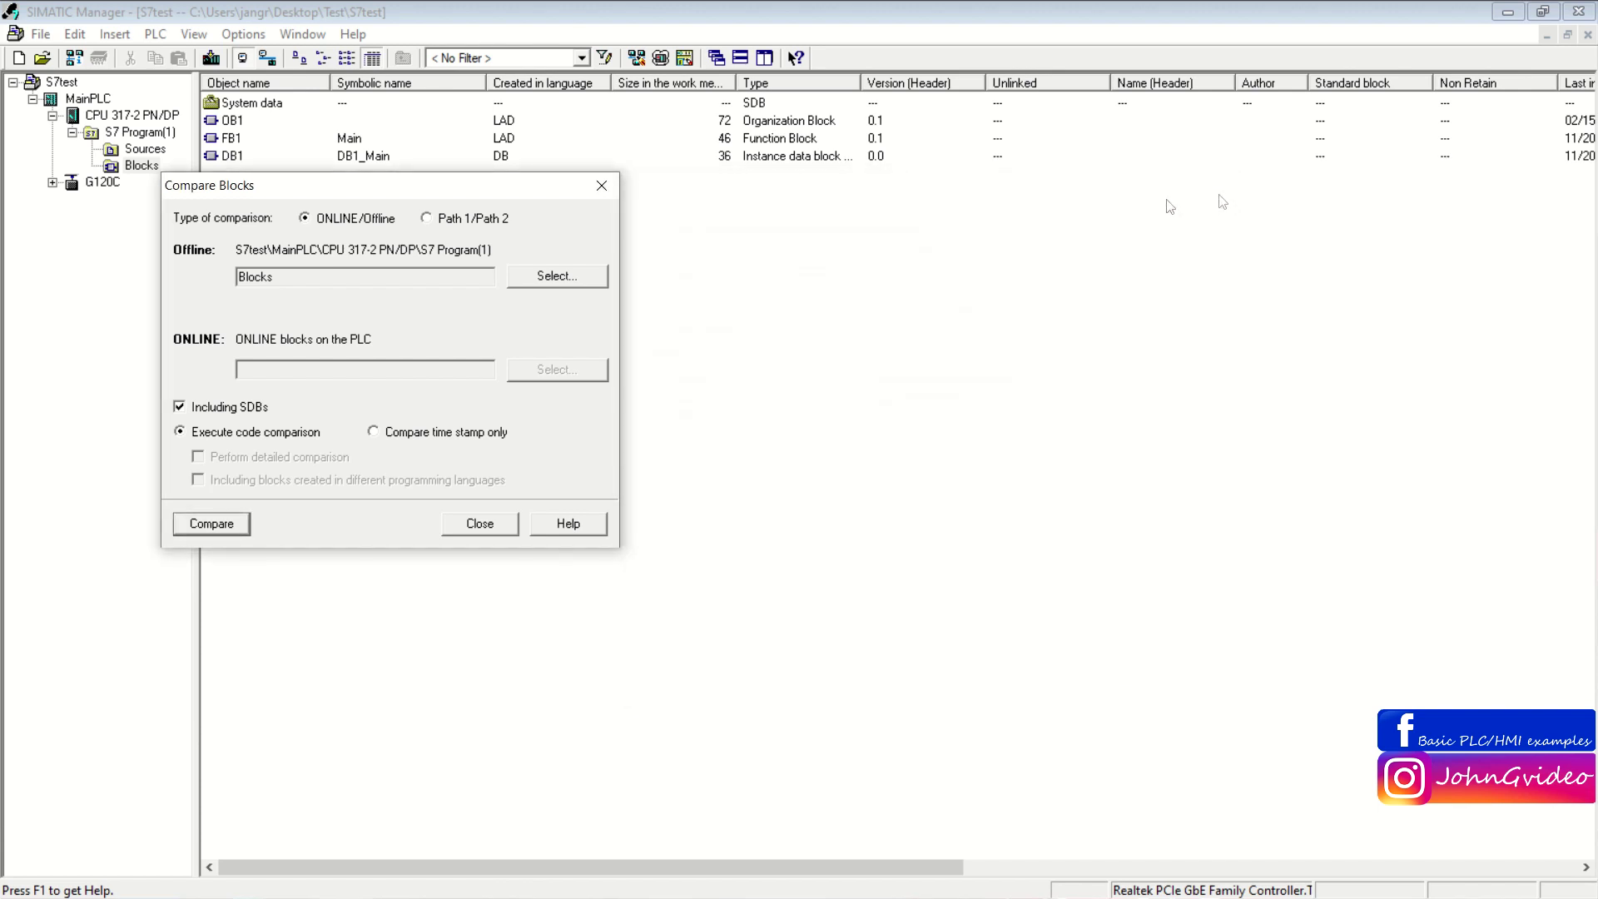
Rerun the comparison with Including SDBs unchecked, then close the new Results window.
click(179, 408)
click(212, 524)
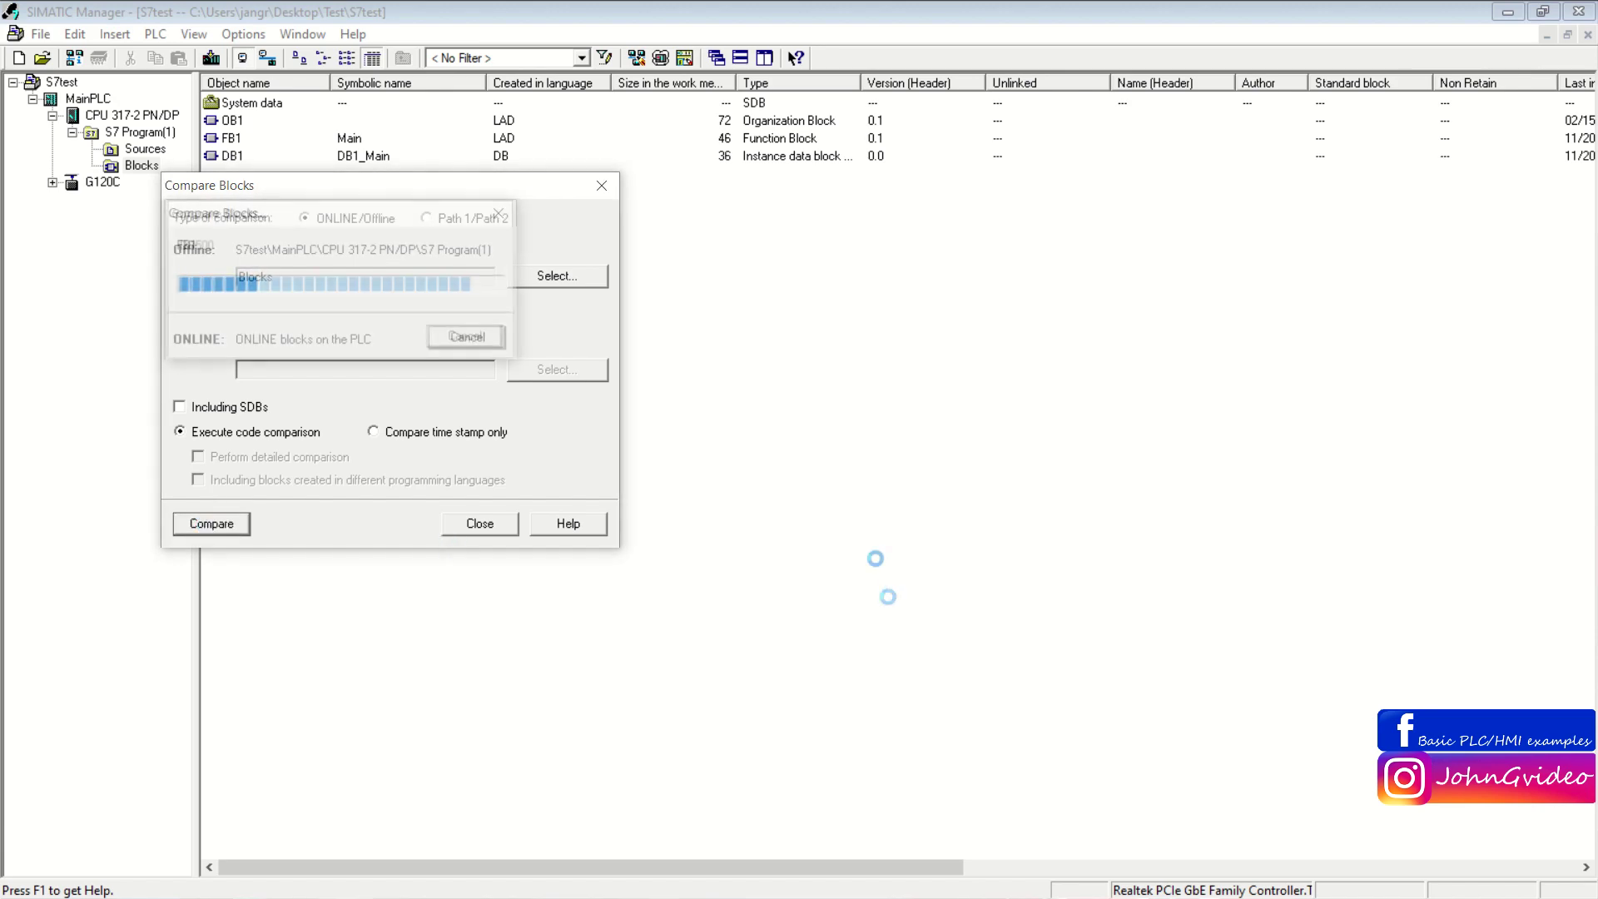
mouse_move(457, 91)
mouse_down()
mouse_move(1003, 219)
mouse_move(1003, 199)
mouse_up()
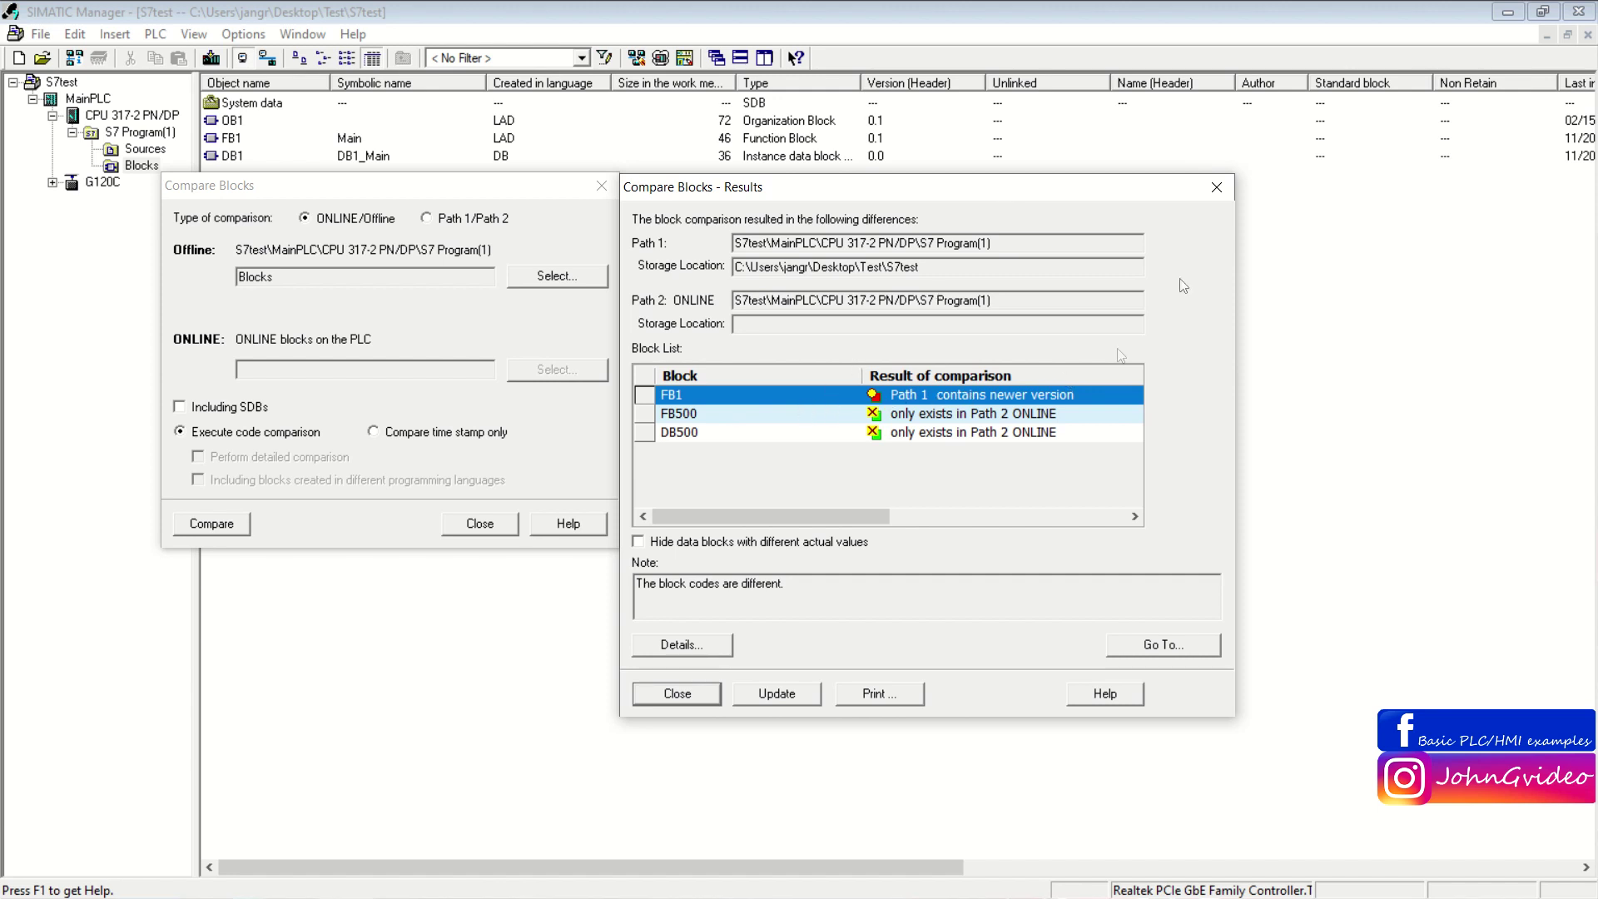
click(1219, 188)
click(601, 186)
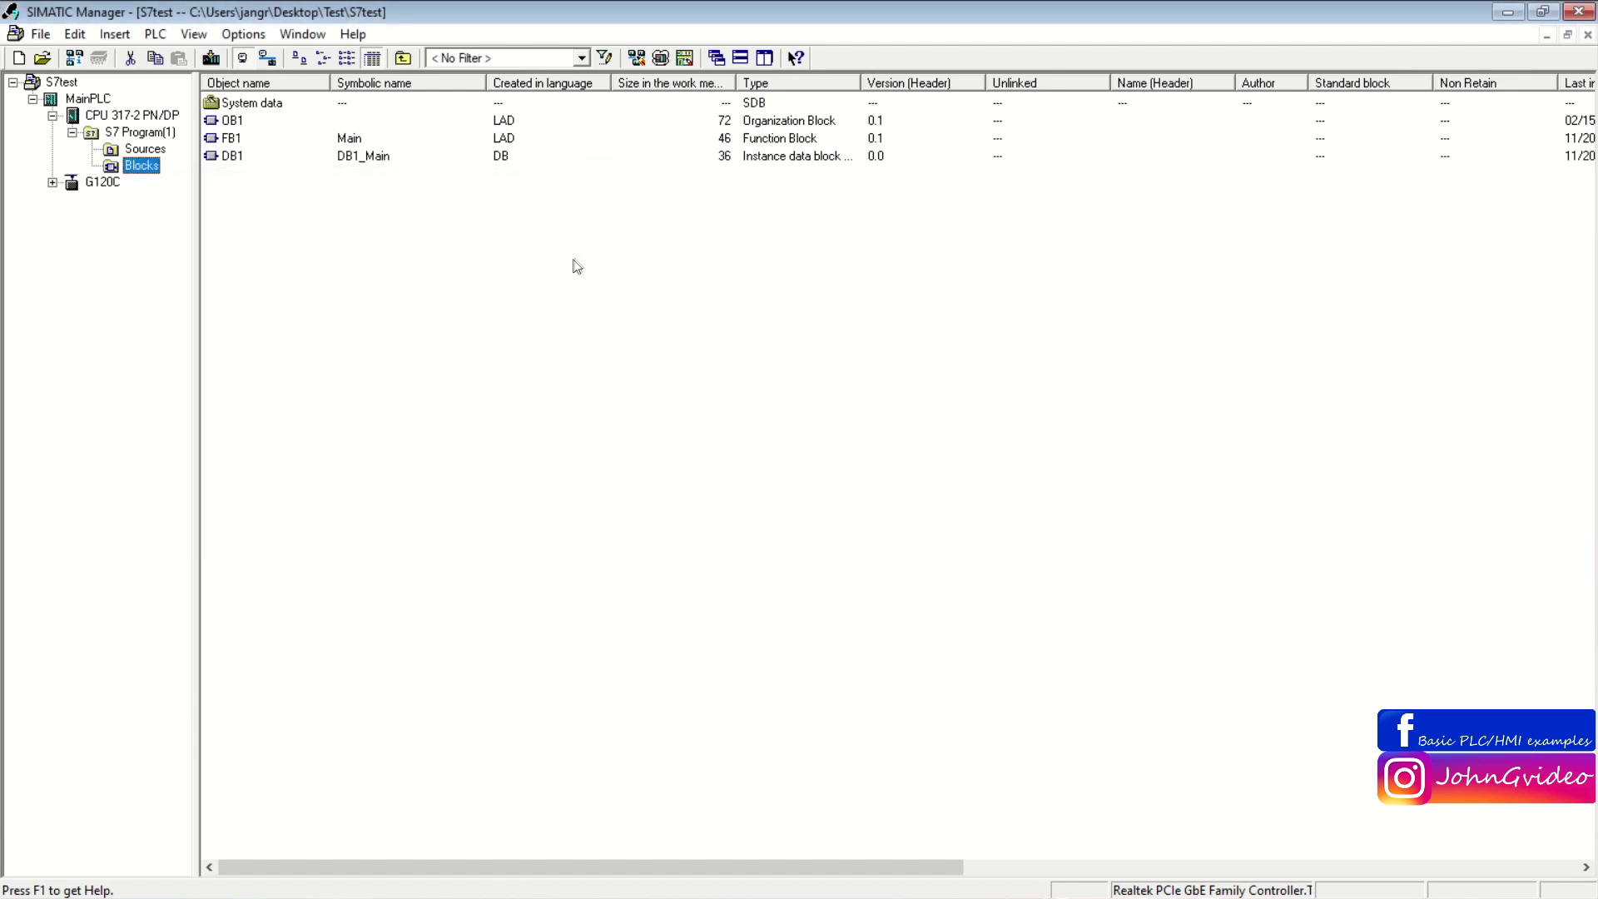
click(510, 288)
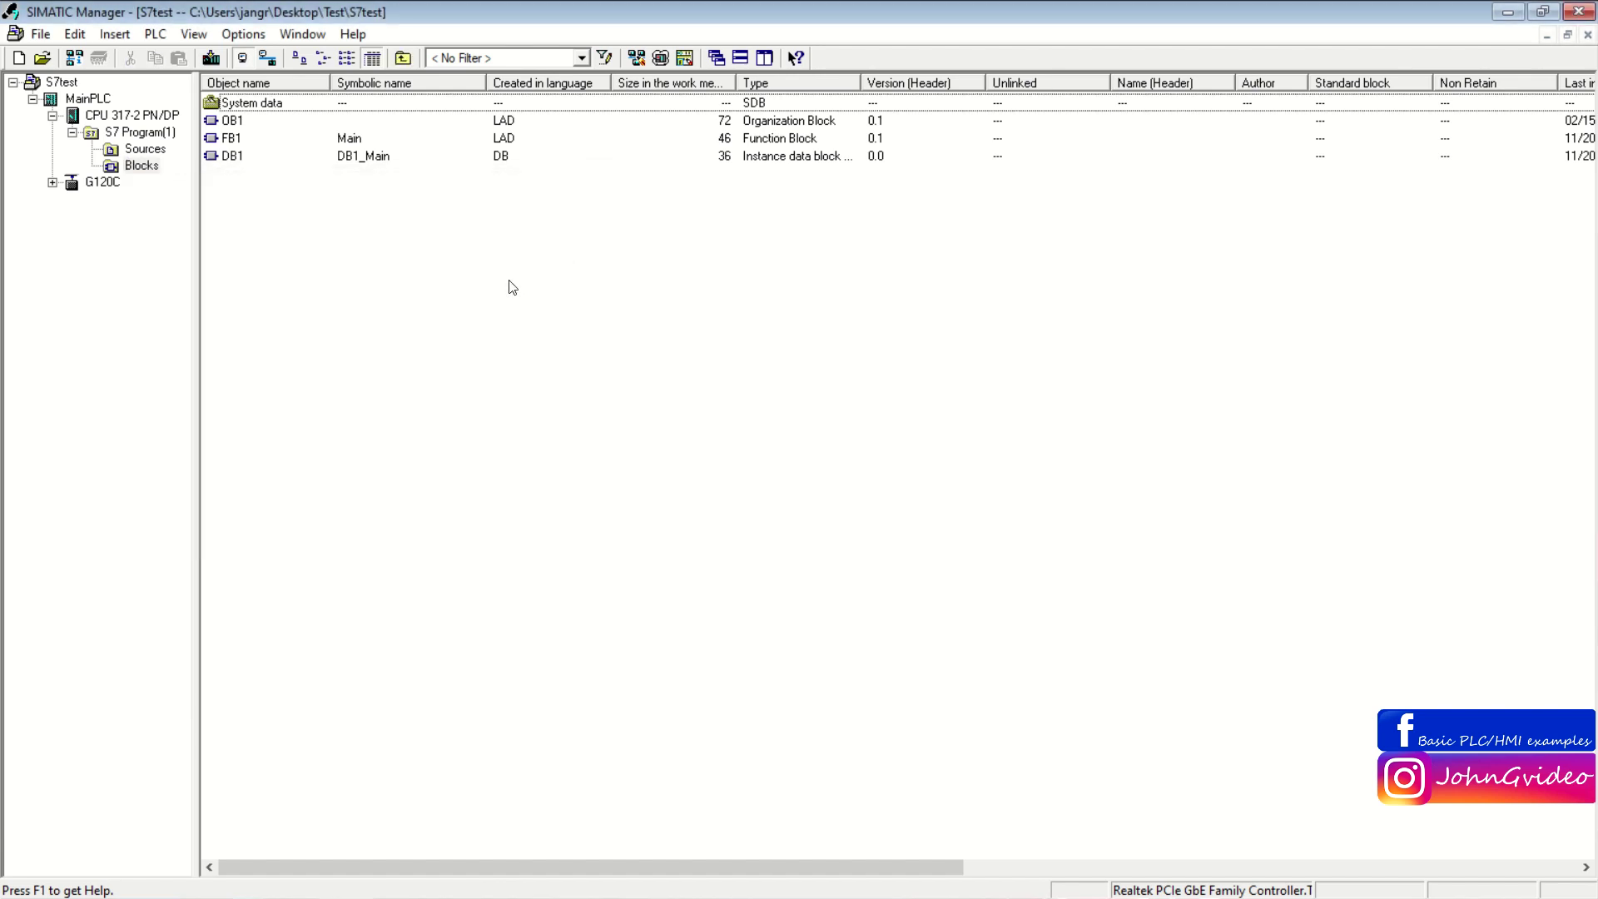